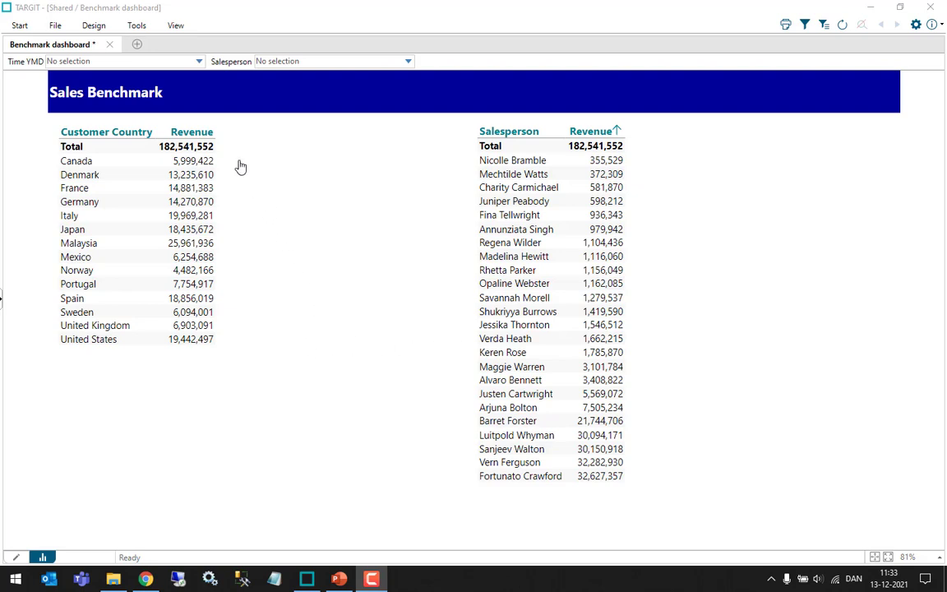
View revenue with Time YMD filtered to Year to previous month and Year to previous month (previous year), and reset the filter to No selection
{"action": "left_click", "coordinate": [197, 62]}
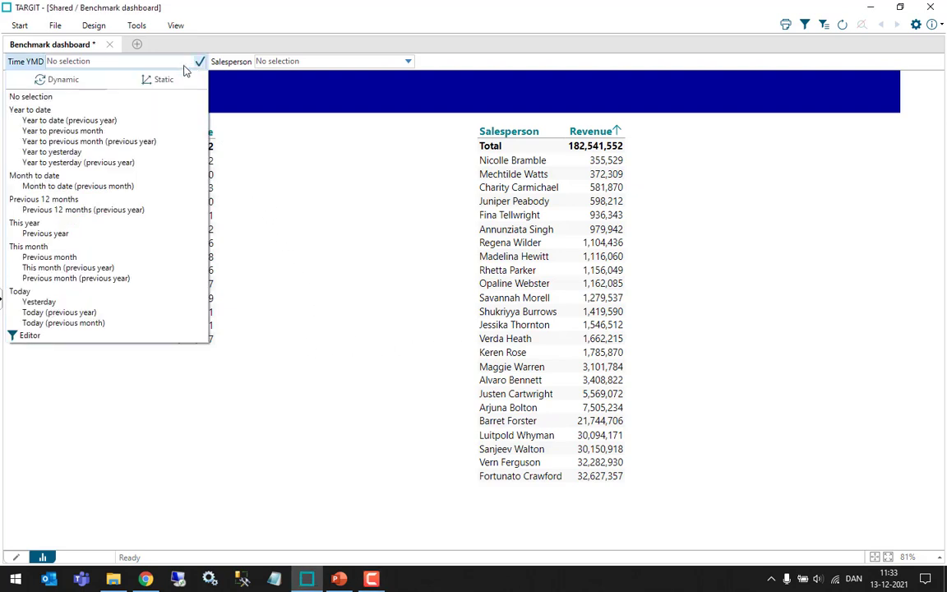
{"action": "left_click", "coordinate": [71, 131]}
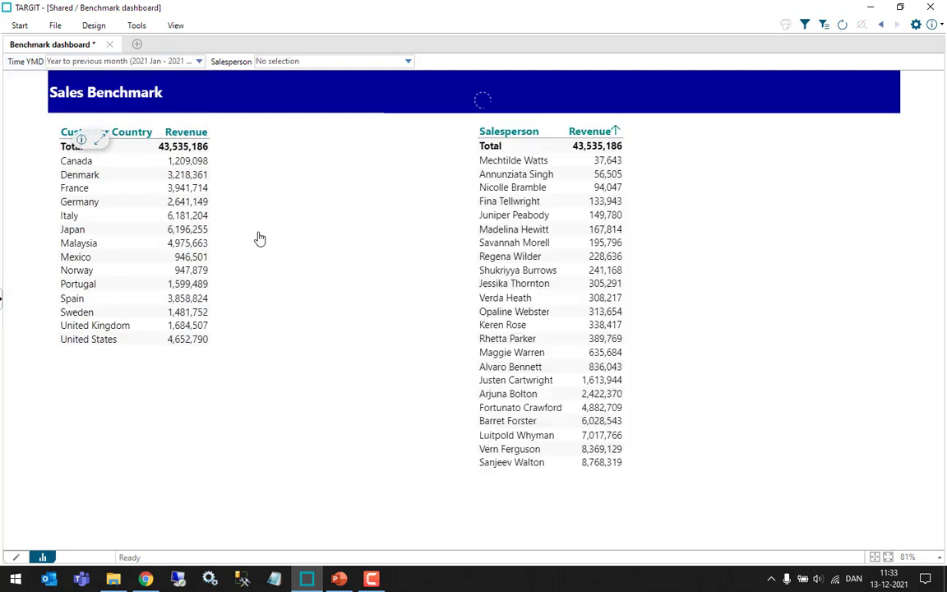
{"action": "left_click", "coordinate": [198, 62]}
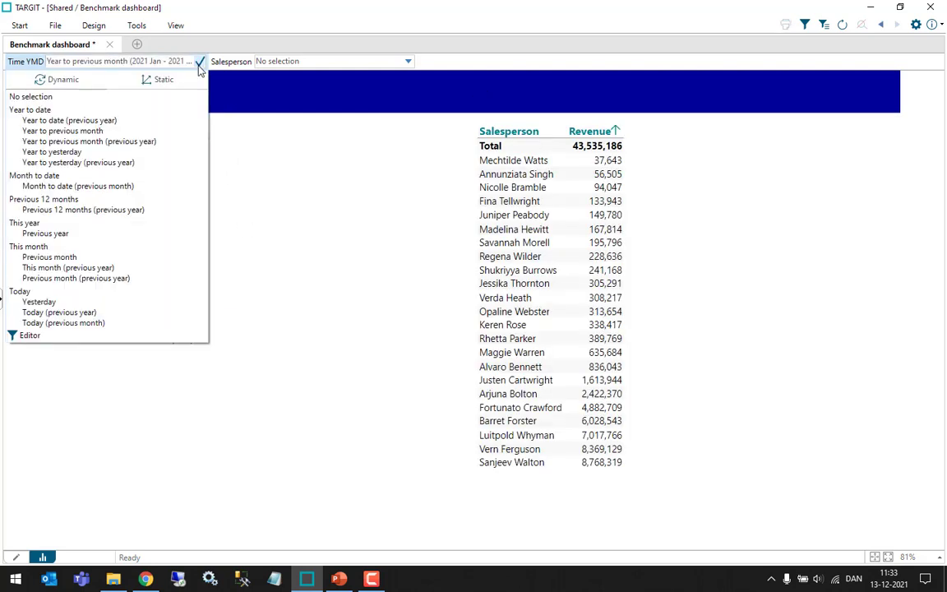
{"action": "left_click", "coordinate": [79, 141]}
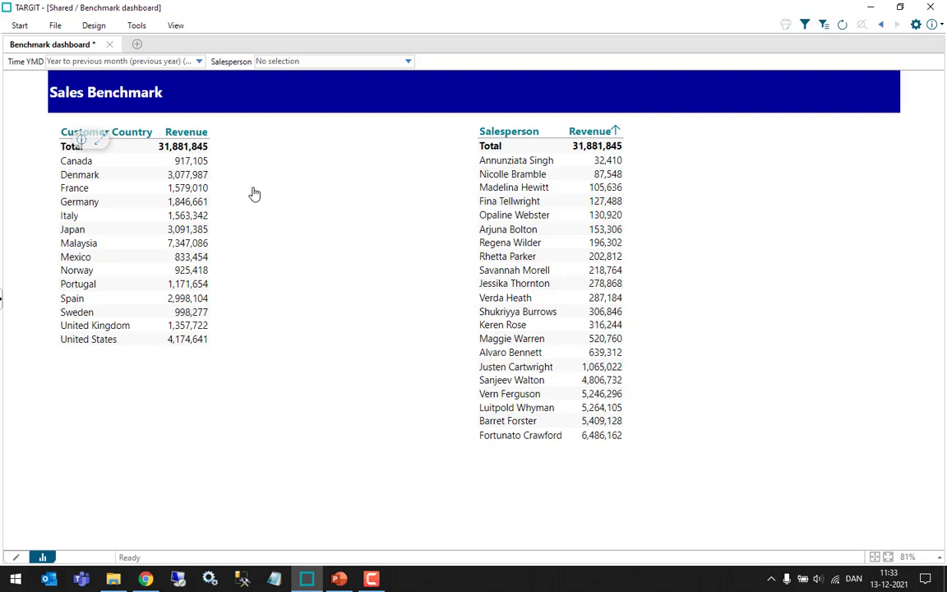
{"action": "left_click", "coordinate": [198, 61]}
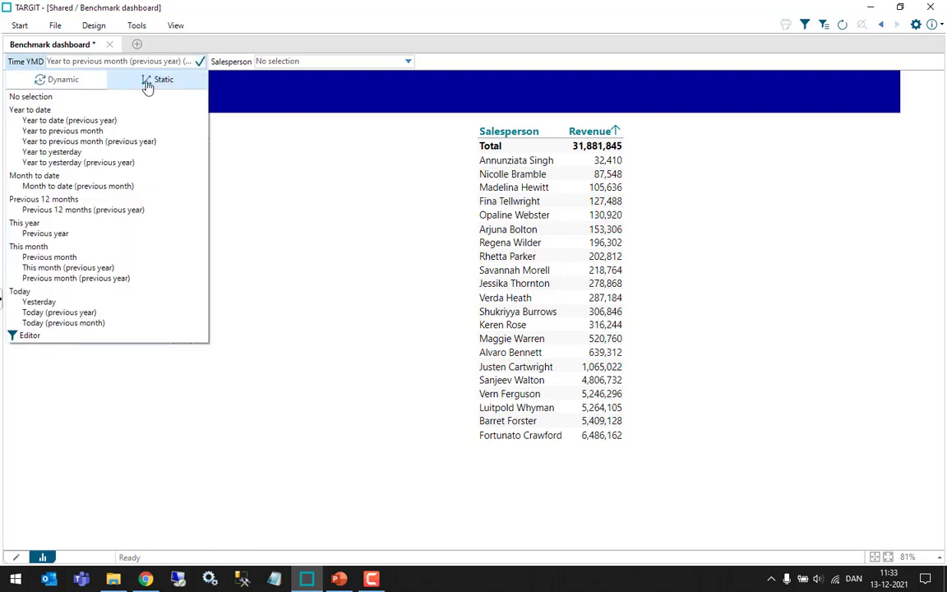
{"action": "left_click", "coordinate": [51, 98]}
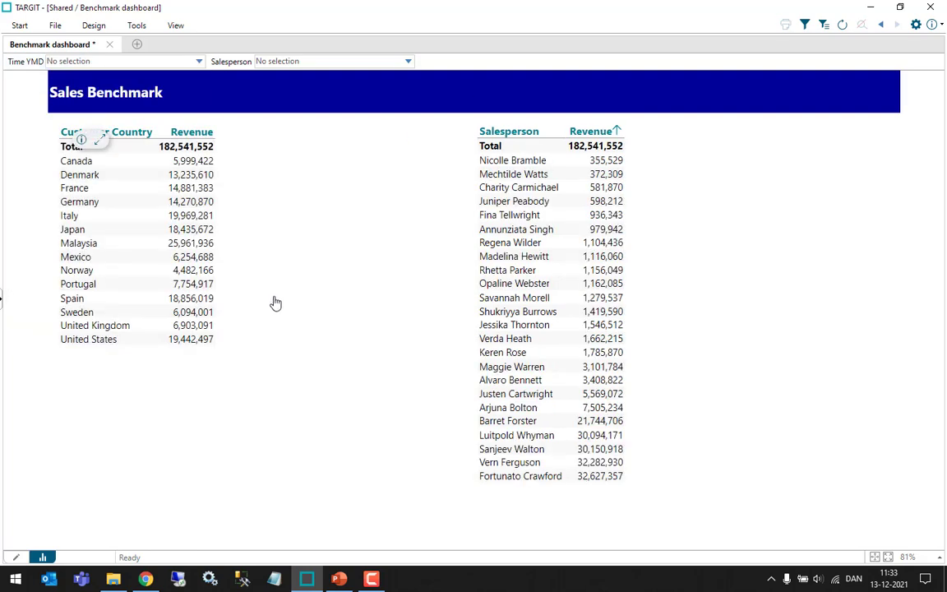
Switch the dashboard to design mode, select the Customer Country table, and start a new user dimension titled "Dynamic Periods Comparison"
{"action": "key", "text": "F12"}
{"action": "left_click", "coordinate": [287, 319]}
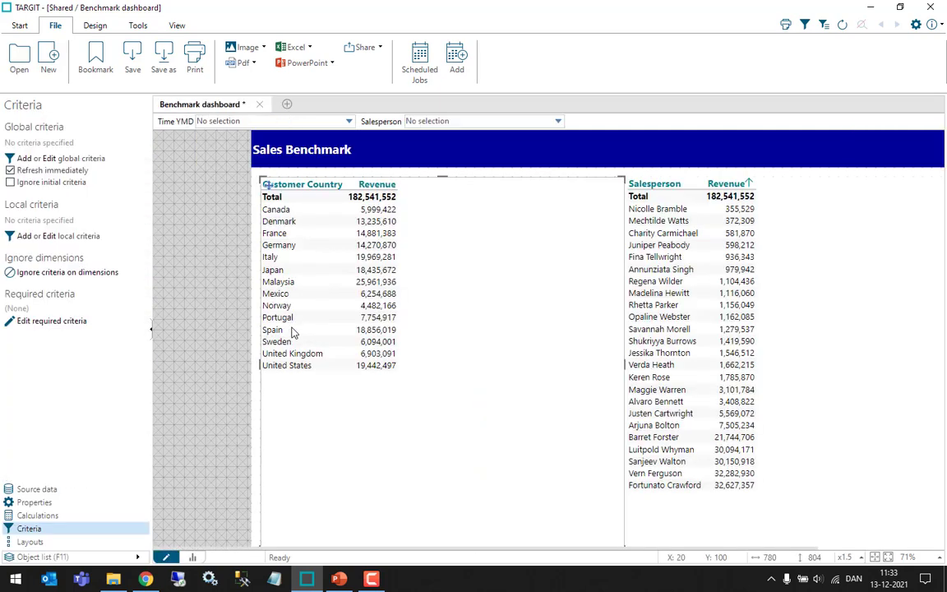
{"action": "left_click", "coordinate": [70, 491]}
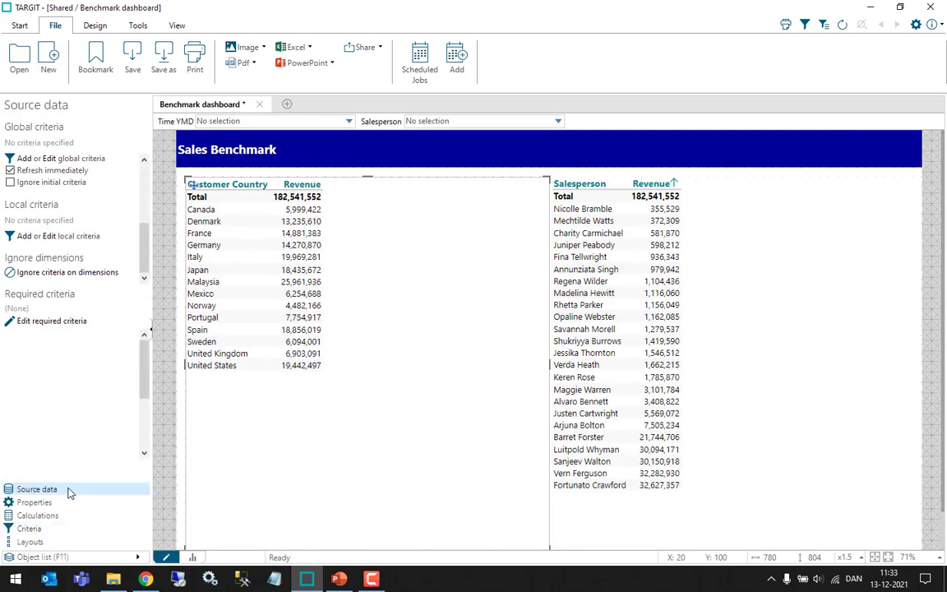
{"action": "left_click", "coordinate": [70, 300]}
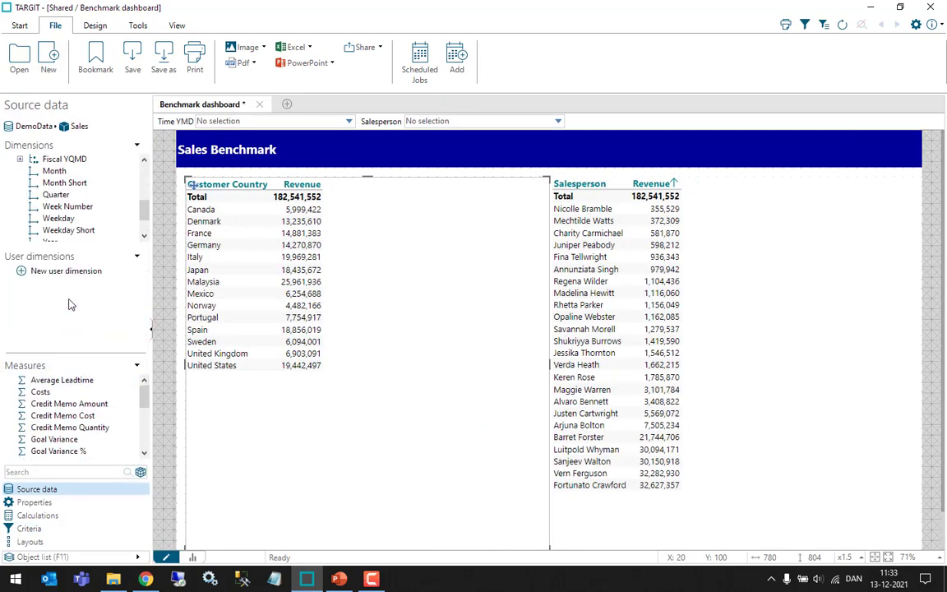
{"action": "left_click", "coordinate": [61, 272]}
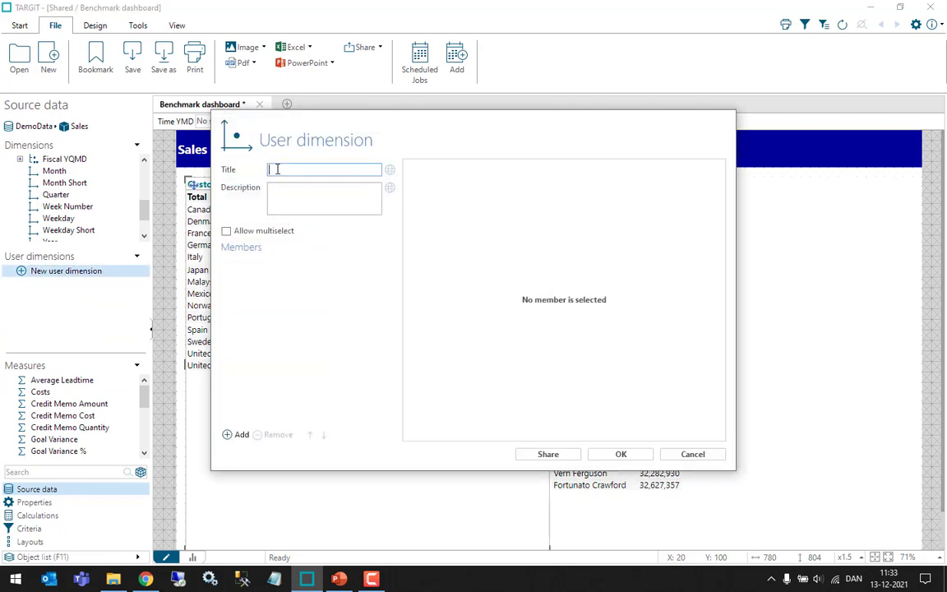
{"action": "type", "text": "Dynamic Periods Comparison"}
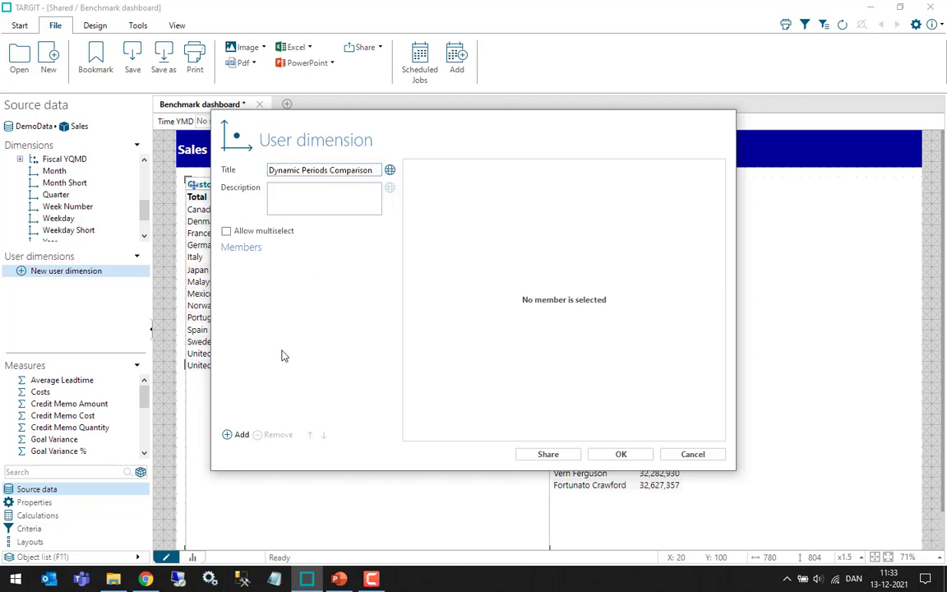
Add a member to the user dimension with Time YMD set to the dynamic period Year to previous month
{"action": "left_click", "coordinate": [241, 435]}
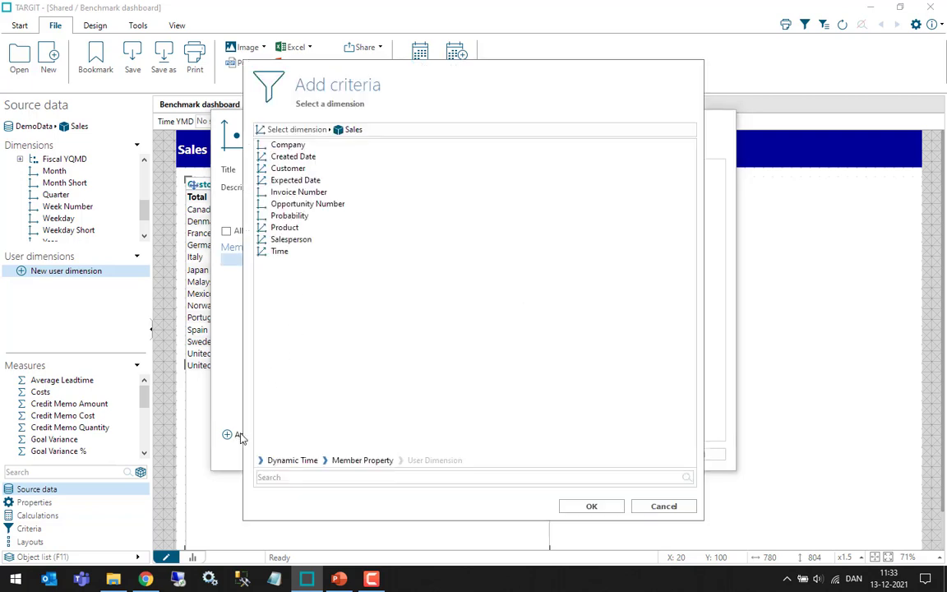
{"action": "double_click", "coordinate": [278, 251]}
{"action": "double_click", "coordinate": [279, 276]}
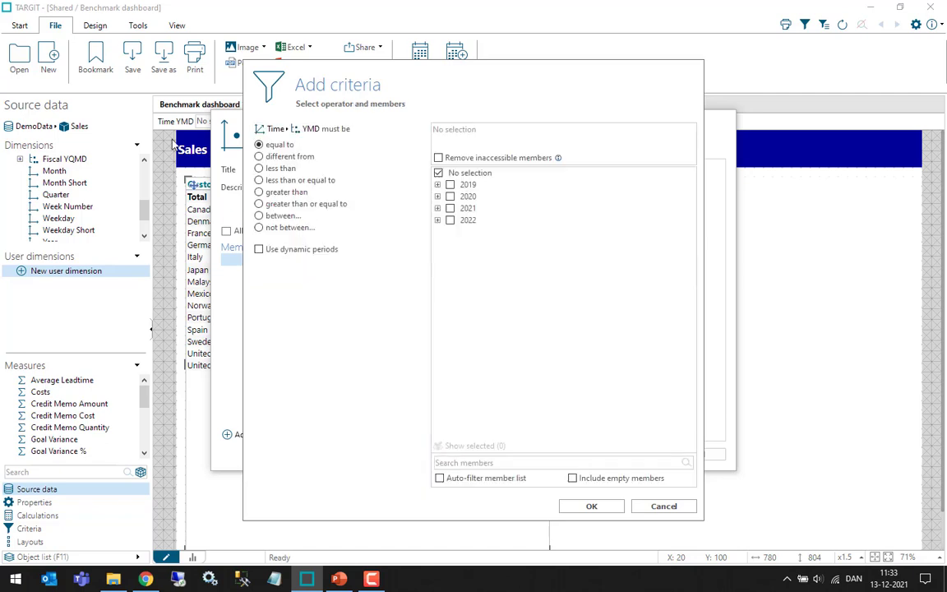
{"action": "left_click", "coordinate": [302, 248]}
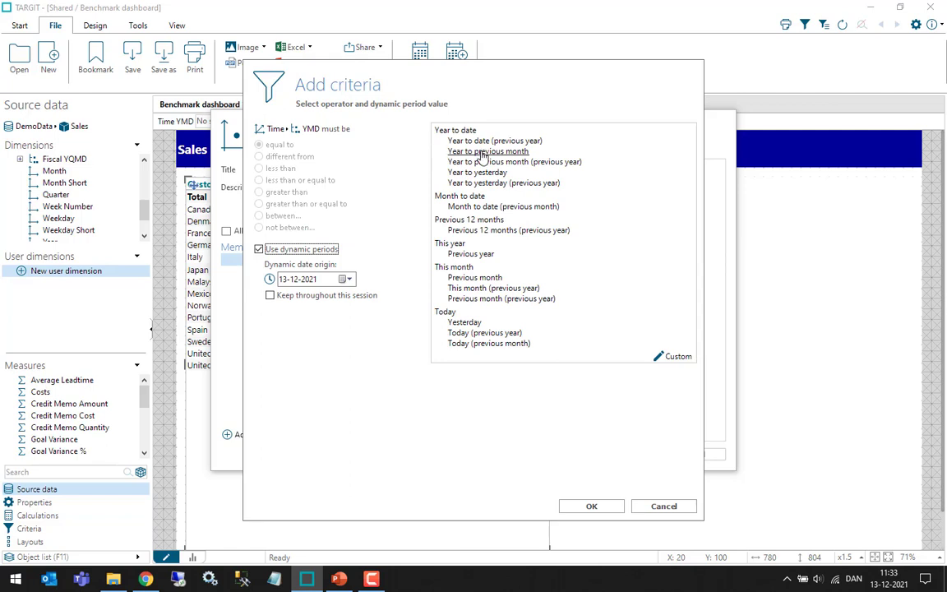
{"action": "double_click", "coordinate": [484, 152]}
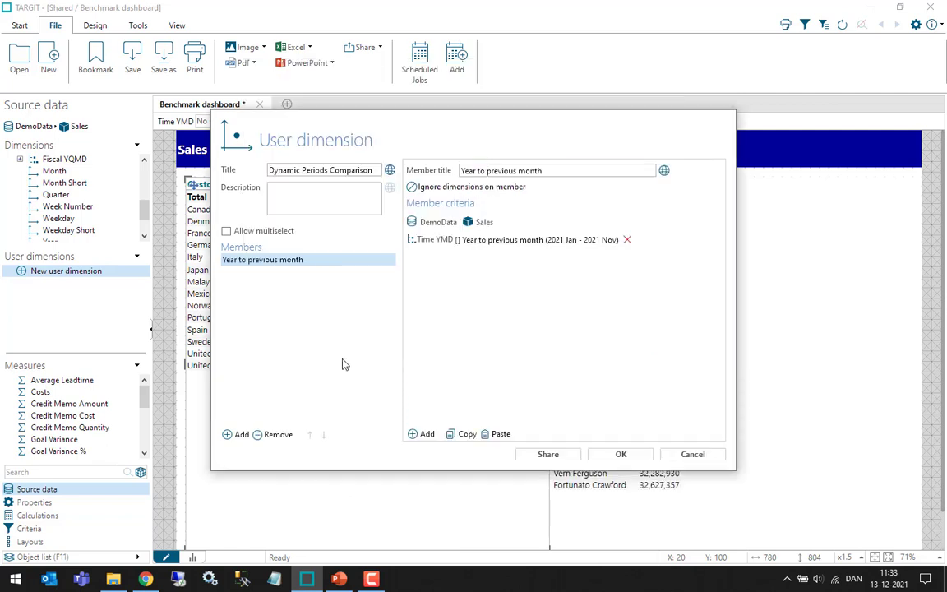
Add a second member for the dynamic period Year to previous month (previous year) and save the user dimension
{"action": "left_click", "coordinate": [240, 435]}
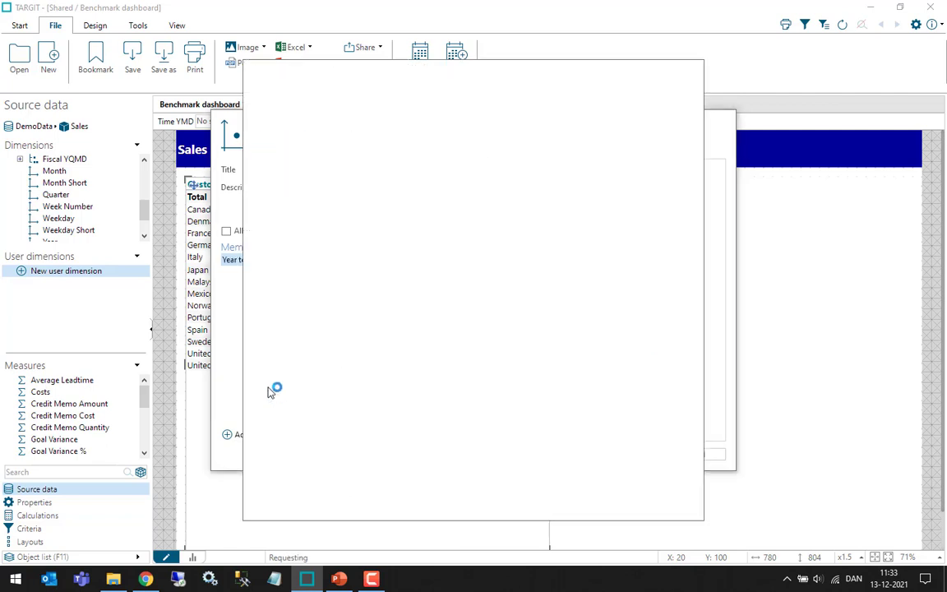
{"action": "double_click", "coordinate": [457, 152]}
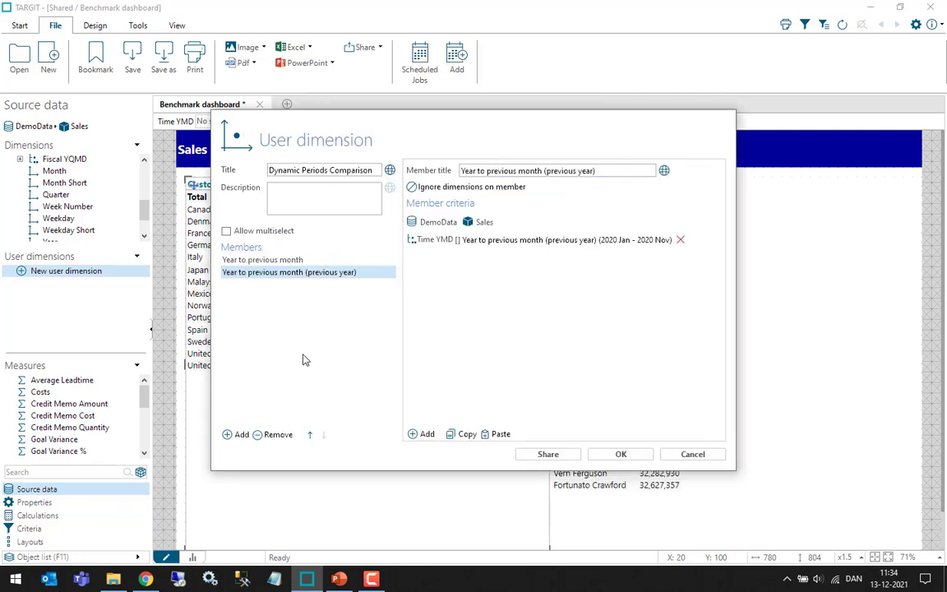
{"action": "left_click", "coordinate": [620, 454]}
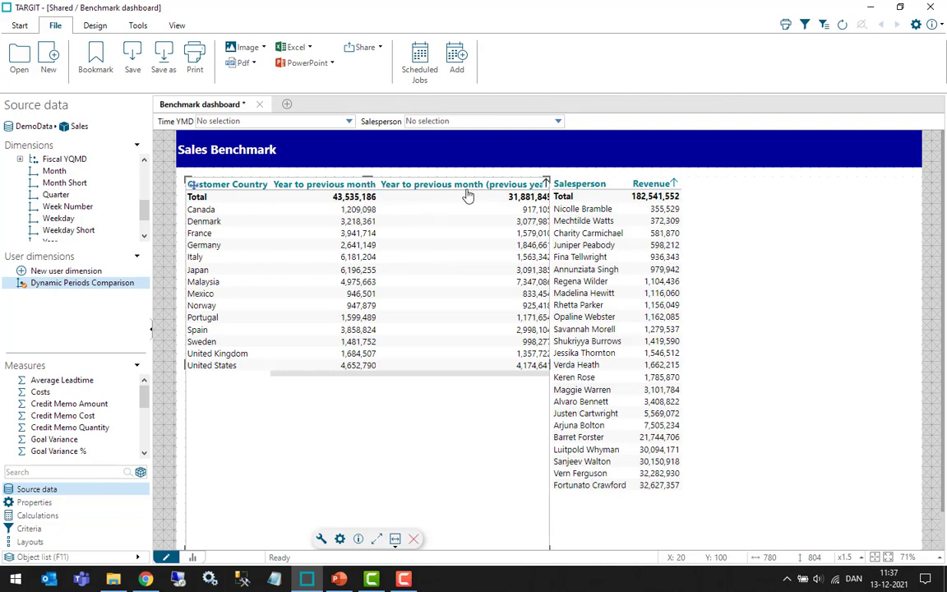
Open the dynamic captions for all members on the period column level of the Customer Country table and clear the default caption
{"action": "right_click", "coordinate": [335, 191]}
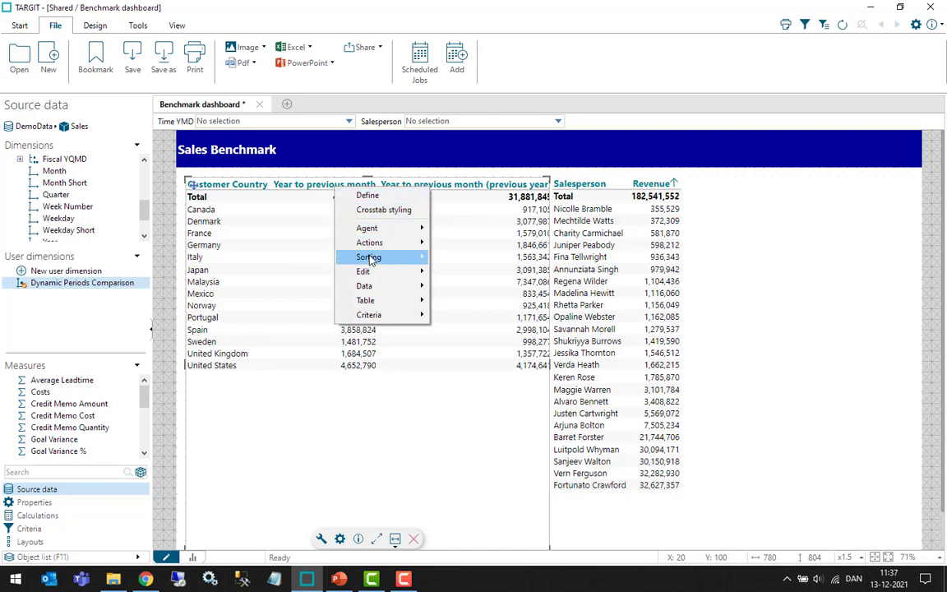
{"action": "mouse_move", "coordinate": [379, 303]}
{"action": "mouse_move", "coordinate": [507, 391]}
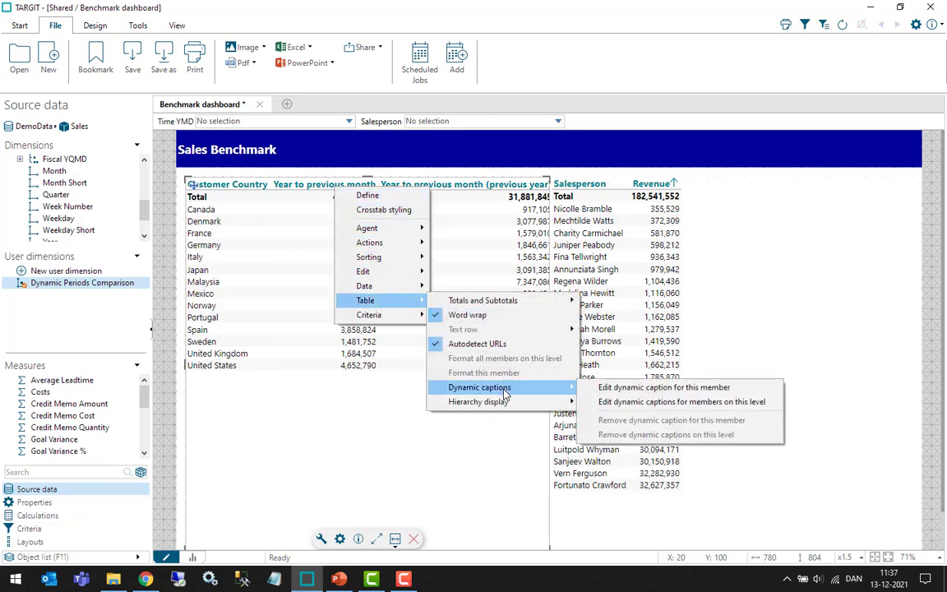
{"action": "left_click", "coordinate": [613, 405]}
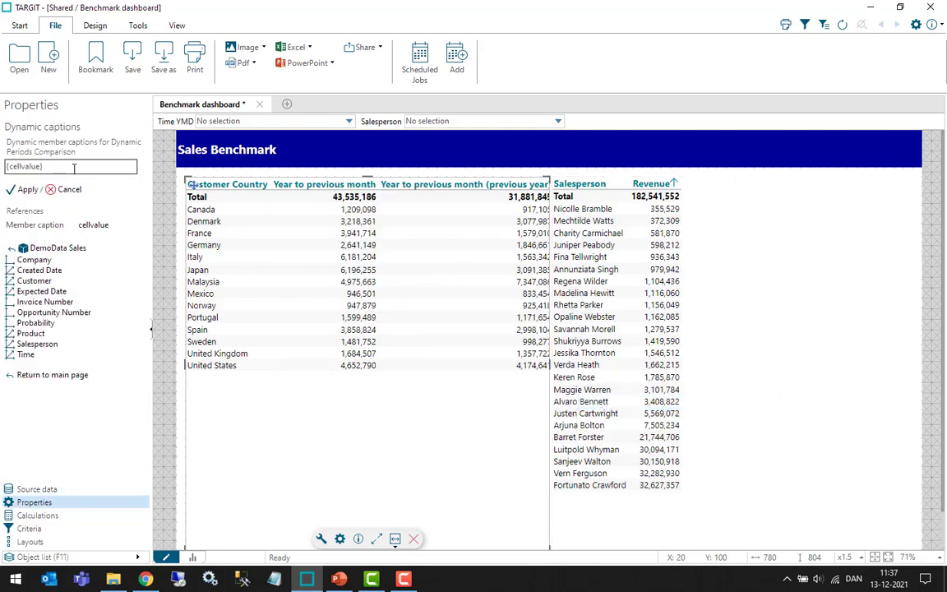
{"action": "left_click", "coordinate": [99, 168]}
{"action": "key", "text": "ctrl+a"}
{"action": "key", "text": "BackSpace"}
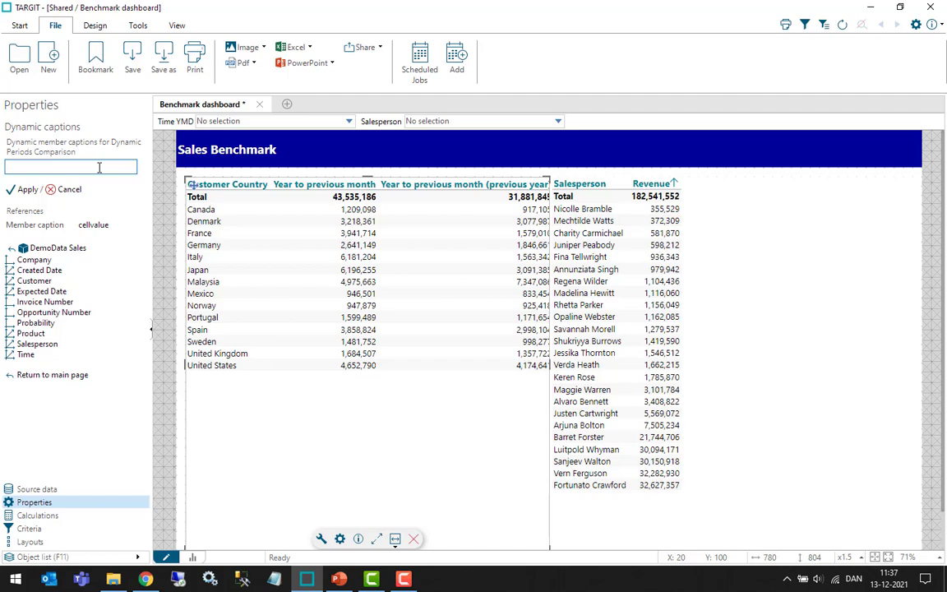
Build the caption {Month:first}-{Month:last} {Year:first} from the Time YMD levels and apply it to the period columns
{"action": "double_click", "coordinate": [27, 354]}
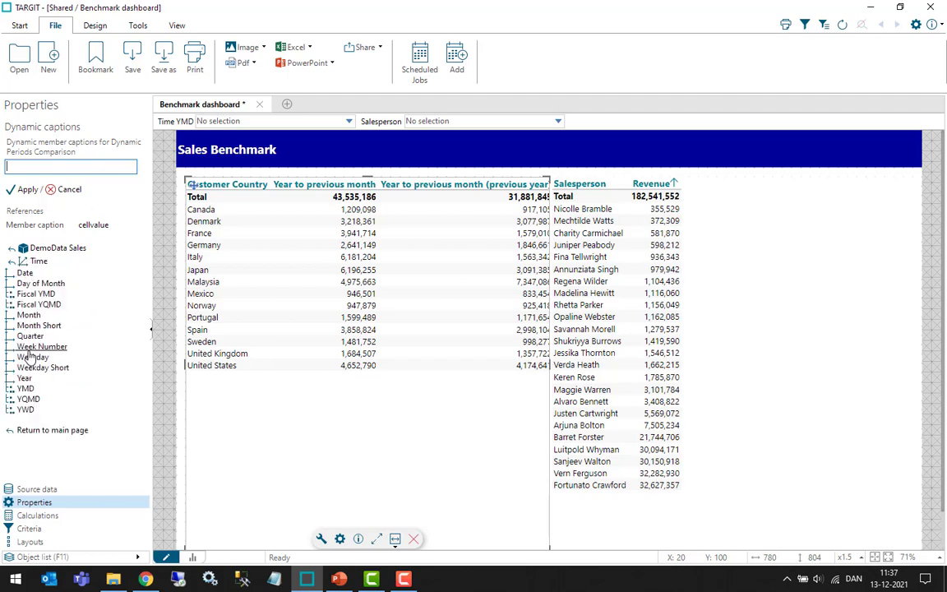
{"action": "double_click", "coordinate": [25, 390]}
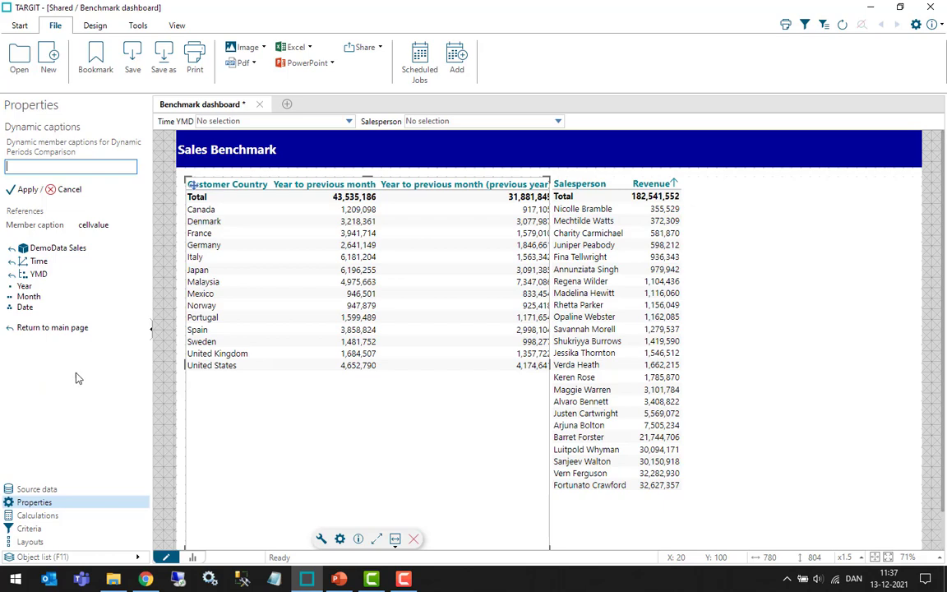
{"action": "double_click", "coordinate": [29, 297]}
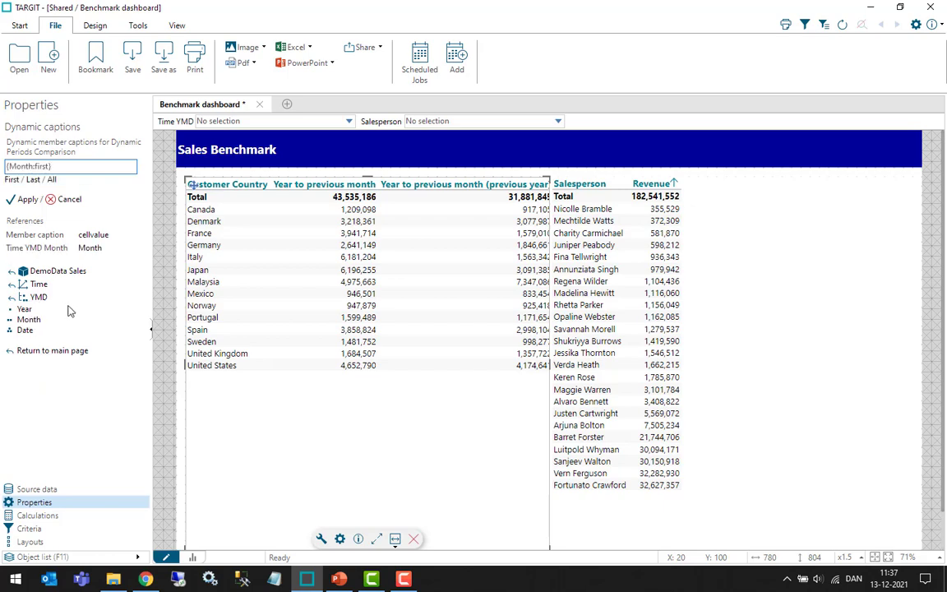
{"action": "double_click", "coordinate": [28, 319]}
{"action": "double_click", "coordinate": [24, 308]}
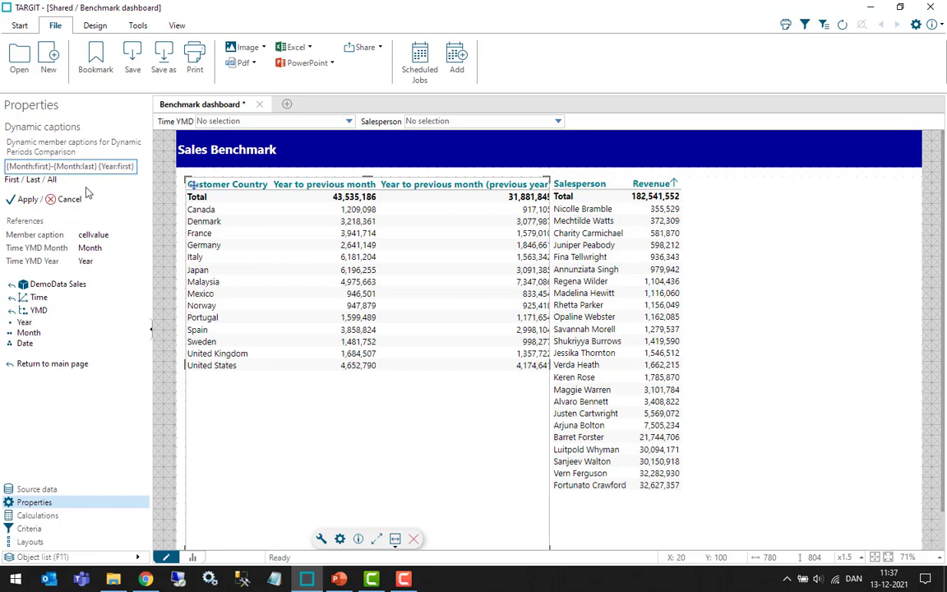
{"action": "left_click", "coordinate": [27, 201]}
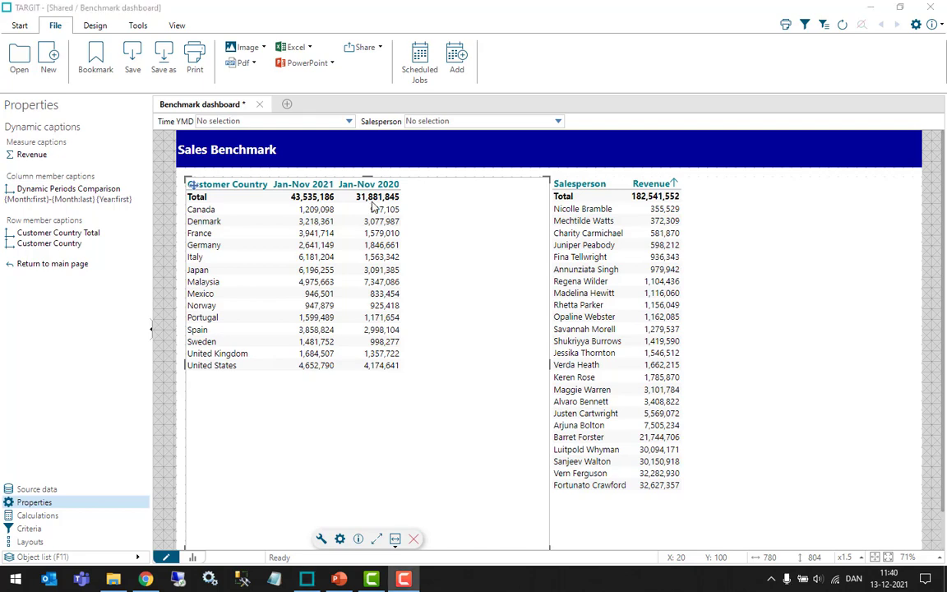
Select the Salesperson table, filter the dashboard to a single salesperson, and reset the Salesperson filter to No selection
{"action": "left_click", "coordinate": [726, 272]}
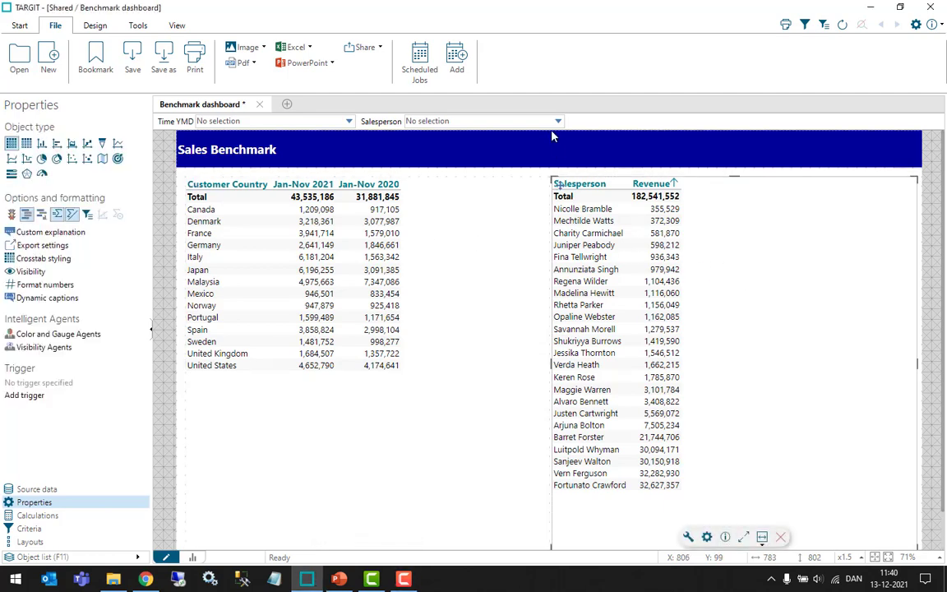
{"action": "left_click", "coordinate": [506, 121]}
{"action": "left_click", "coordinate": [407, 171]}
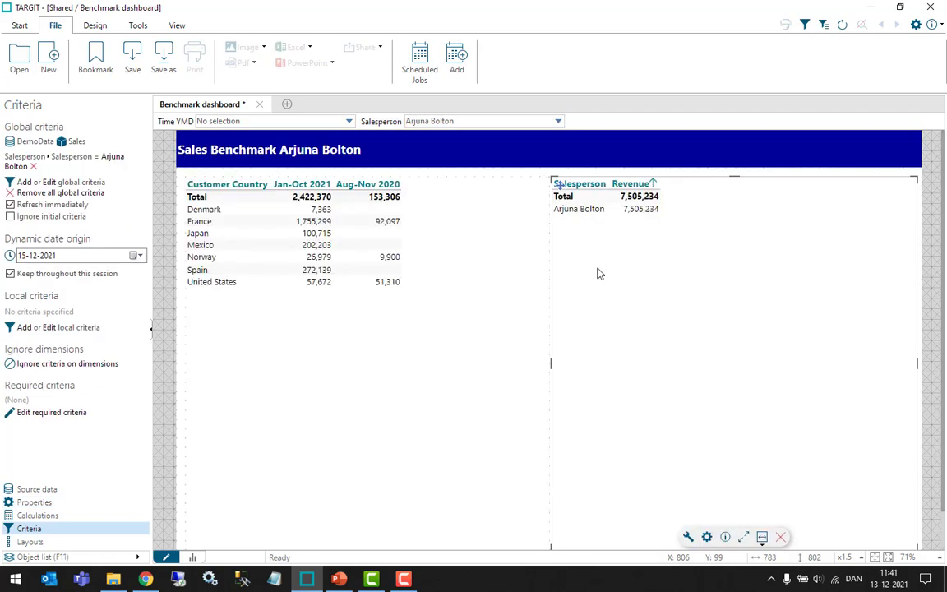
{"action": "left_click", "coordinate": [558, 120]}
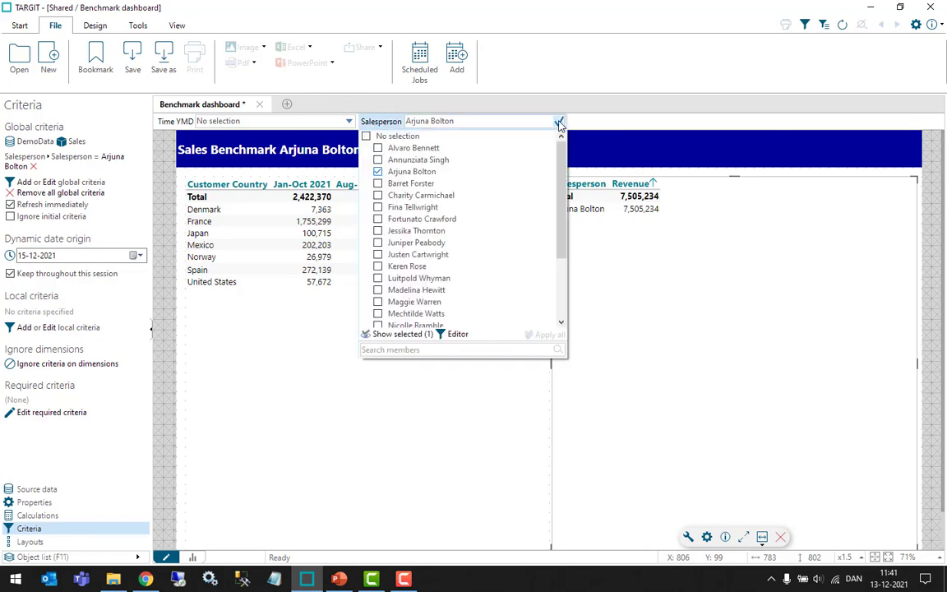
{"action": "left_click", "coordinate": [411, 136]}
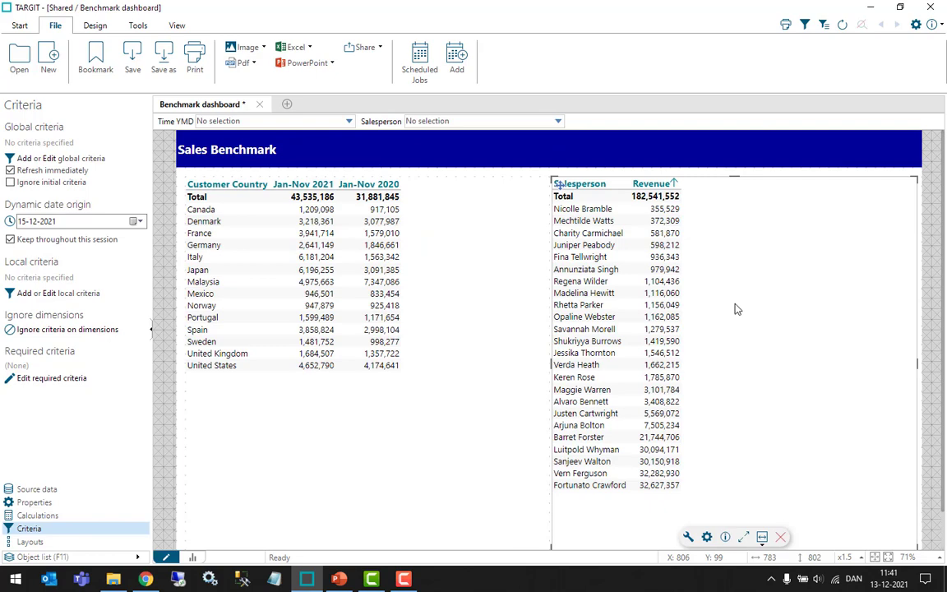
Create a new user dimension titled Benchmark from the Sales source data
{"action": "left_click", "coordinate": [41, 489]}
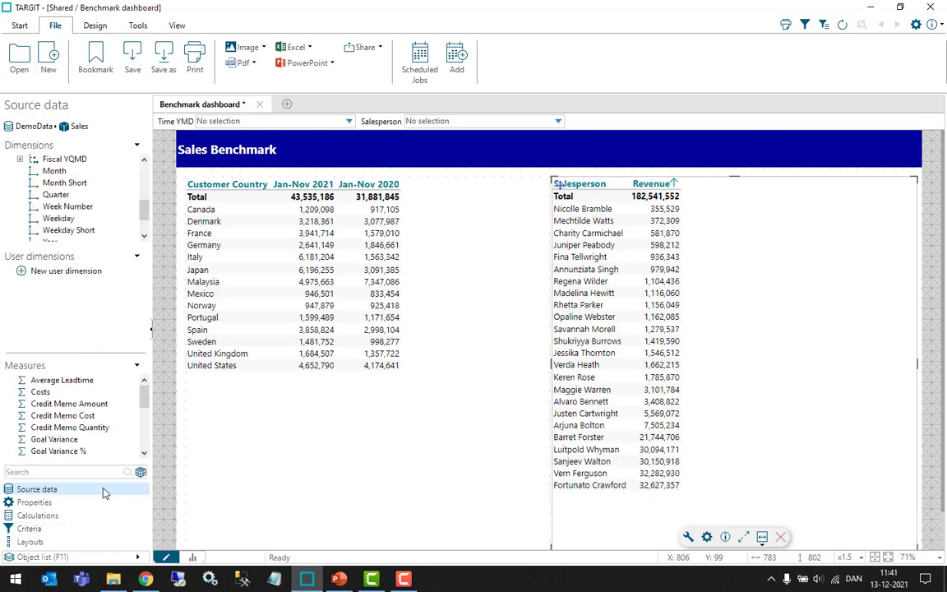
{"action": "left_click", "coordinate": [78, 270]}
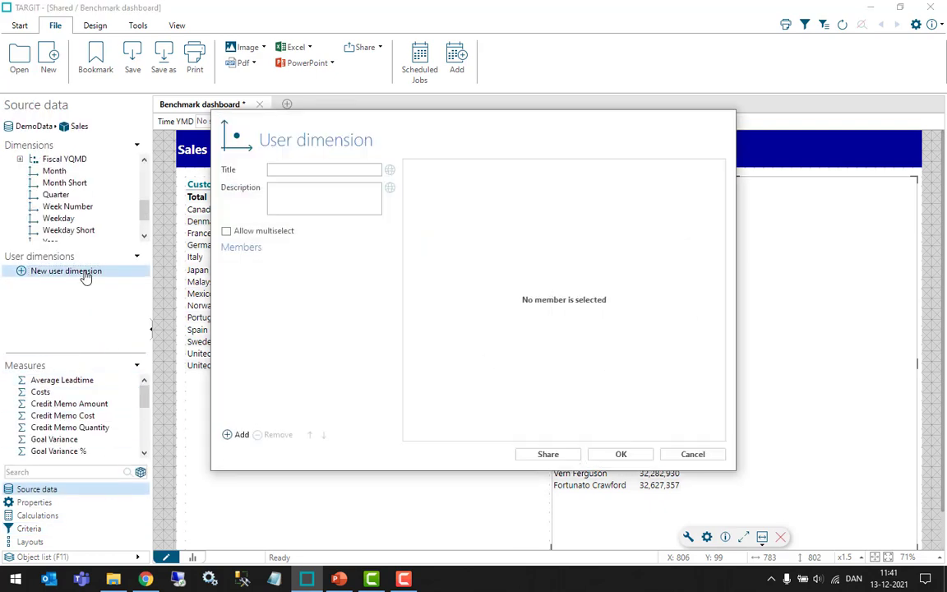
{"action": "left_click", "coordinate": [298, 171]}
{"action": "type", "text": "B"}
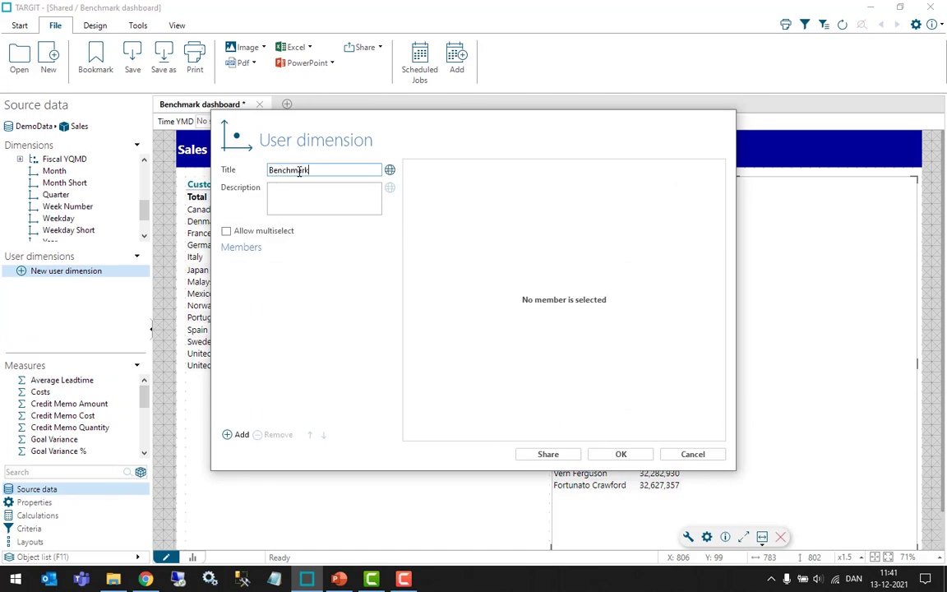
{"action": "type", "text": "enchmark"}
Add two members without any criteria to the Benchmark user dimension
{"action": "left_click", "coordinate": [242, 436]}
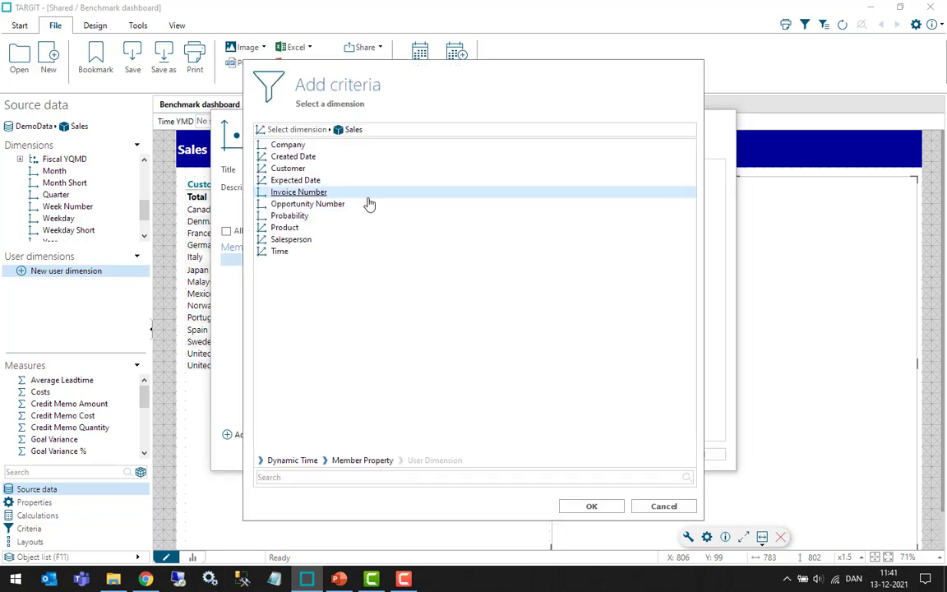
{"action": "left_click", "coordinate": [601, 505]}
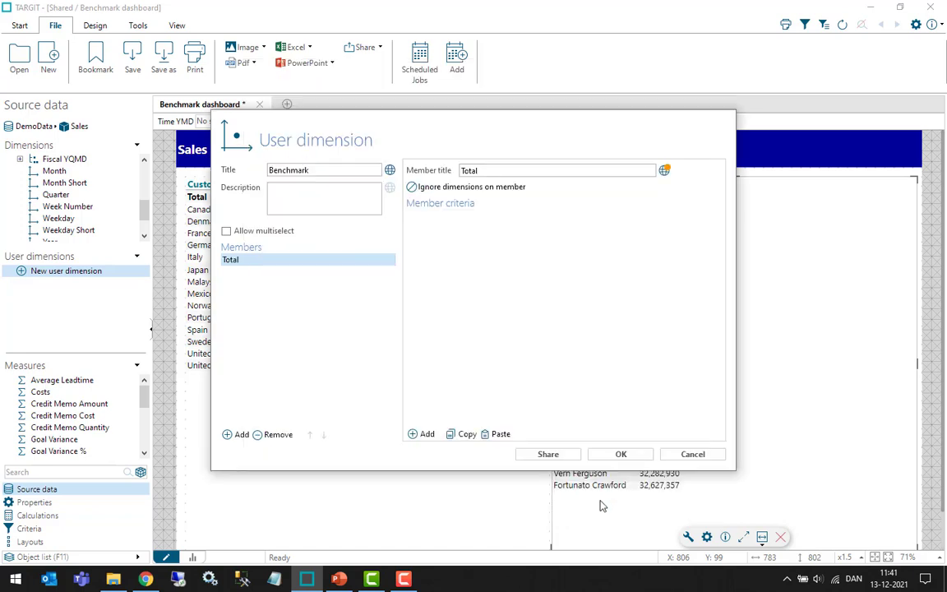
{"action": "left_click", "coordinate": [238, 435]}
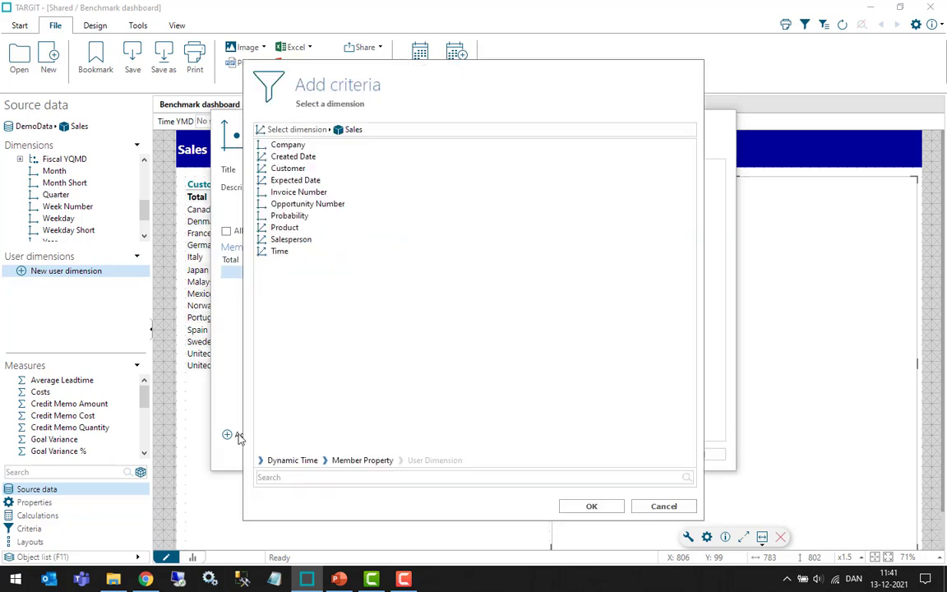
{"action": "left_click", "coordinate": [591, 506]}
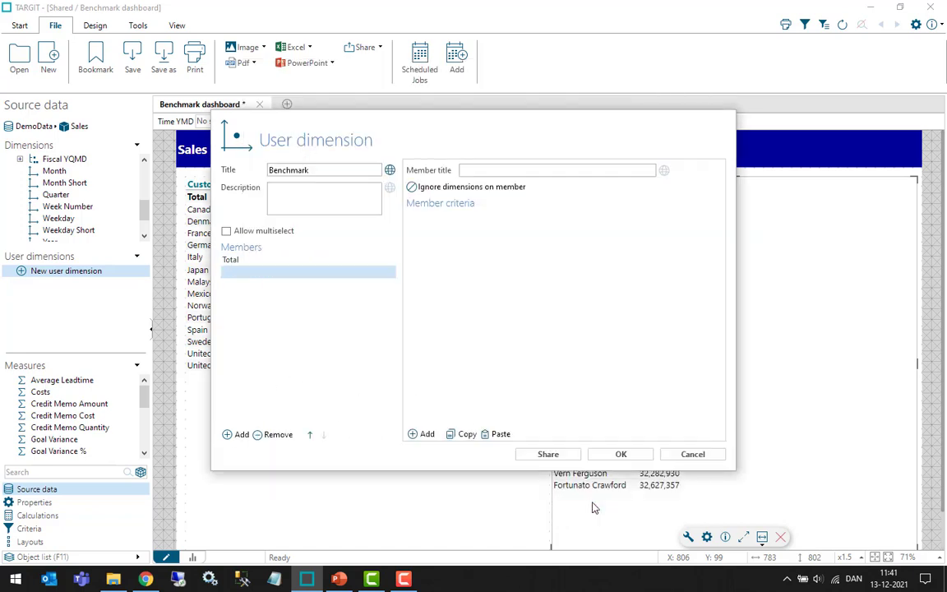
Rename the first Benchmark member All and delete all translations of its title
{"action": "left_click", "coordinate": [231, 260]}
{"action": "double_click", "coordinate": [498, 169]}
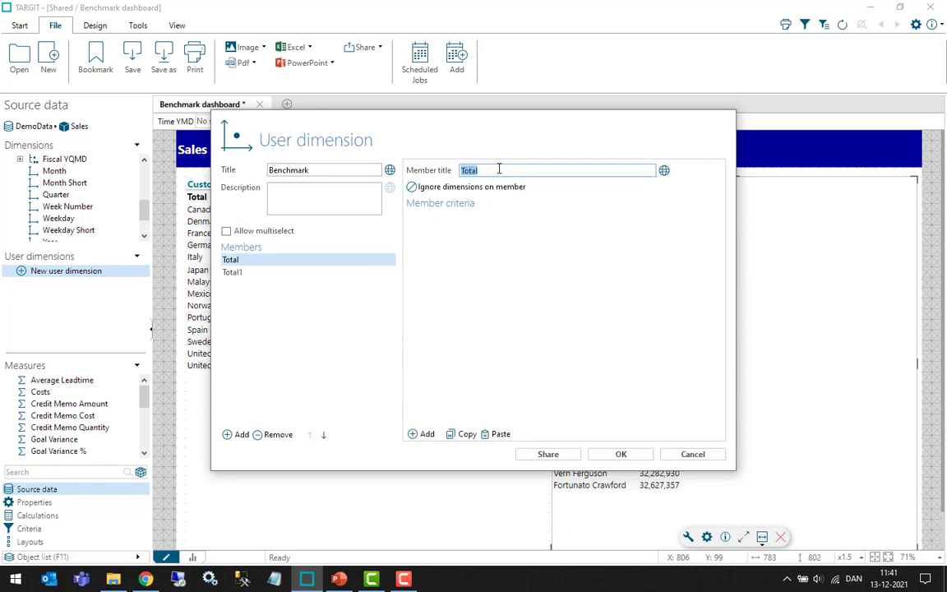
{"action": "type", "text": "All"}
{"action": "left_click", "coordinate": [665, 171]}
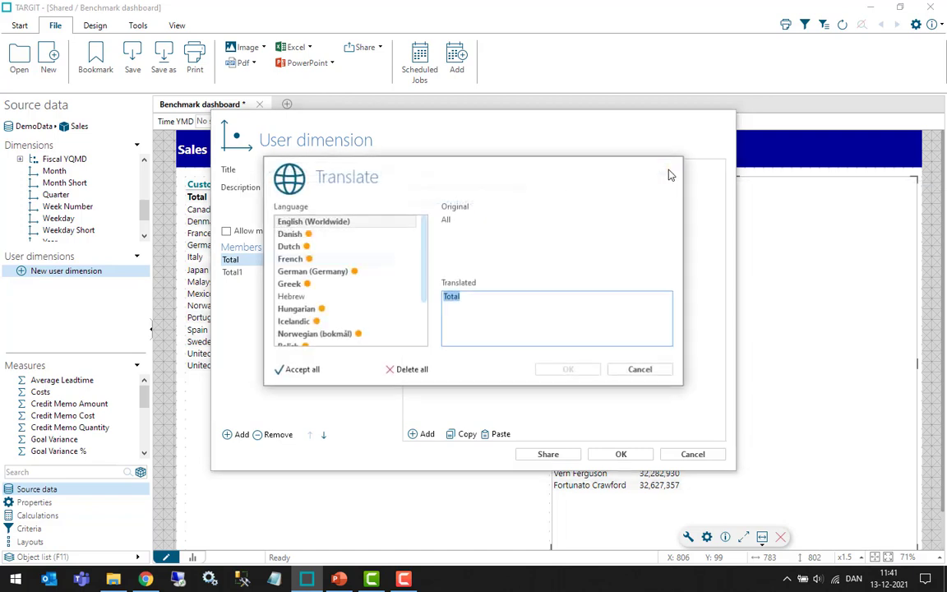
{"action": "left_click", "coordinate": [409, 370]}
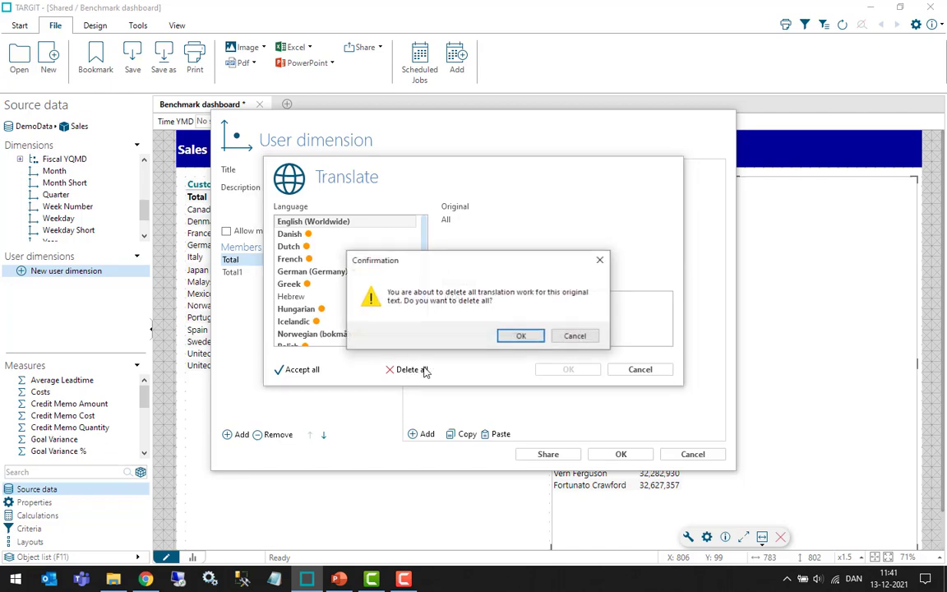
{"action": "left_click", "coordinate": [518, 334]}
{"action": "left_click", "coordinate": [568, 369]}
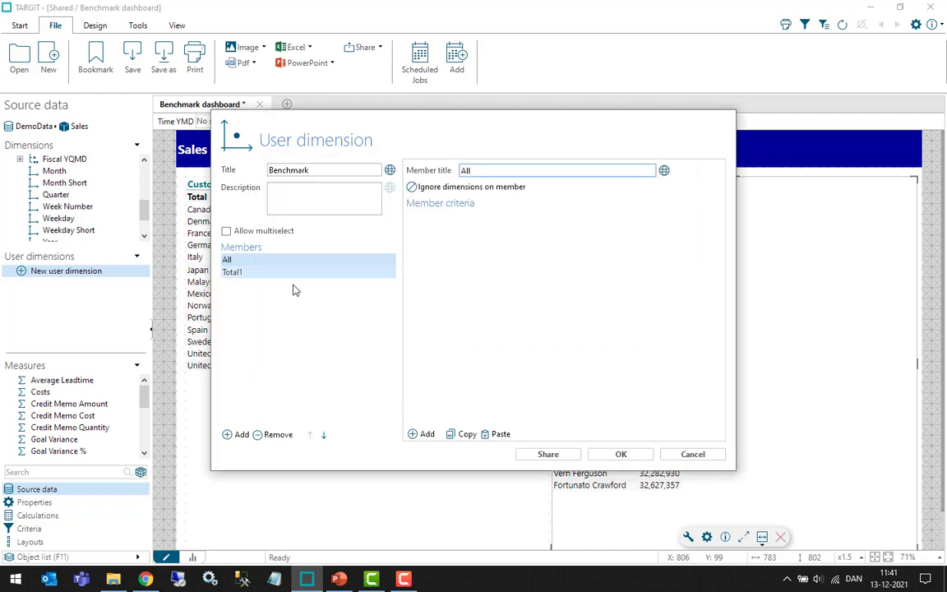
Rename the second member Selected, delete all translations of its title, and save the Benchmark user dimension
{"action": "left_click", "coordinate": [247, 272]}
{"action": "double_click", "coordinate": [581, 169]}
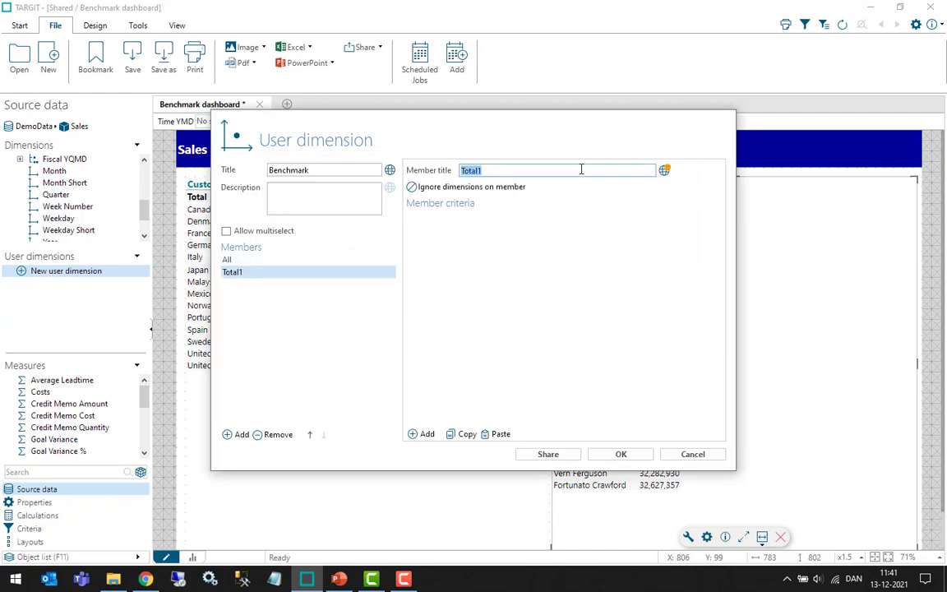
{"action": "type", "text": "Selected"}
{"action": "left_click", "coordinate": [664, 170]}
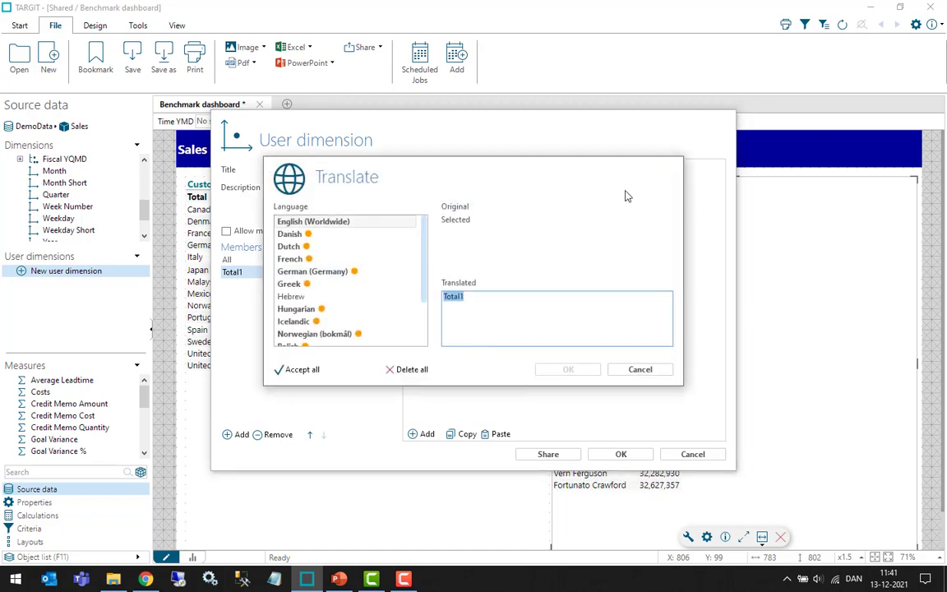
{"action": "left_click", "coordinate": [396, 369]}
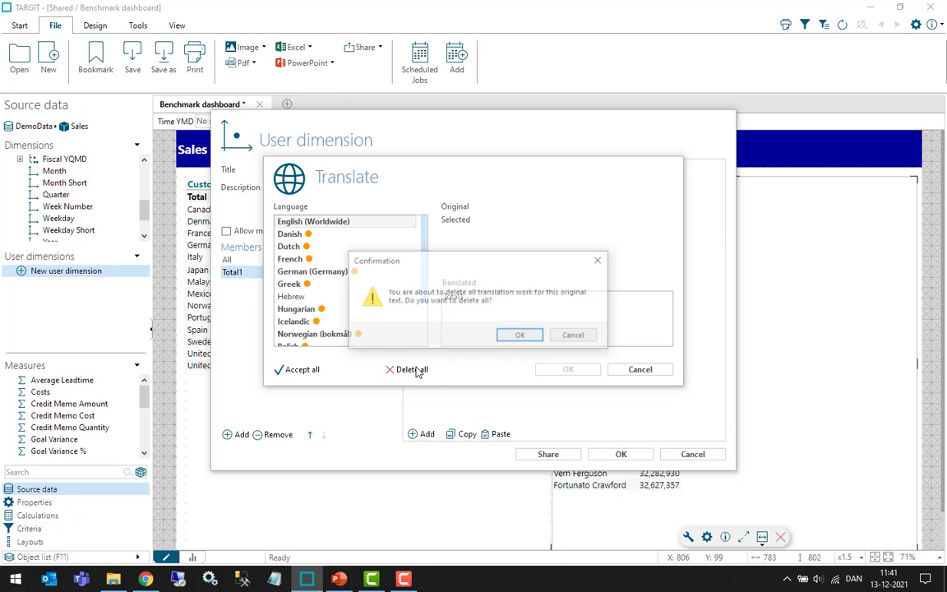
{"action": "left_click", "coordinate": [530, 336]}
{"action": "left_click", "coordinate": [567, 370]}
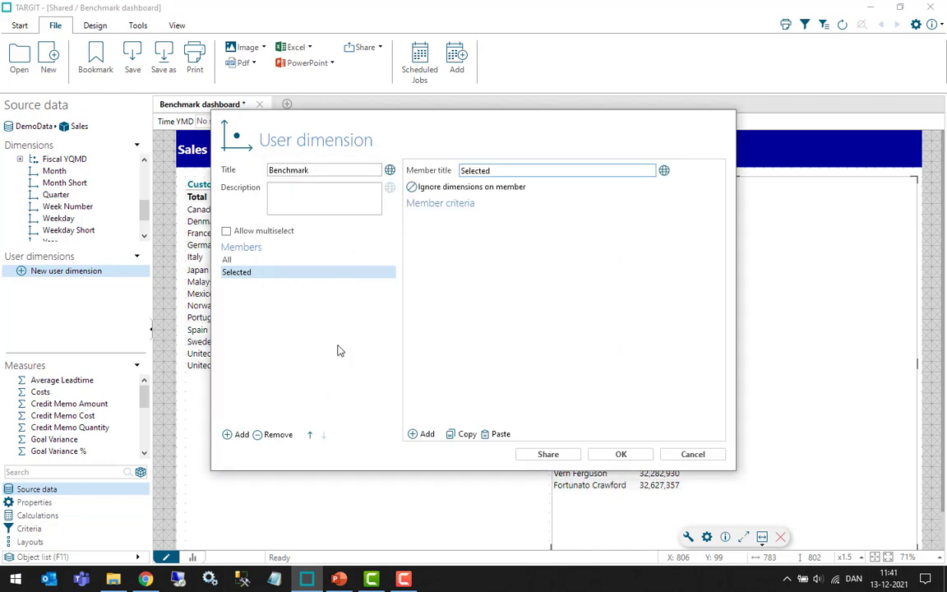
{"action": "left_click", "coordinate": [622, 455]}
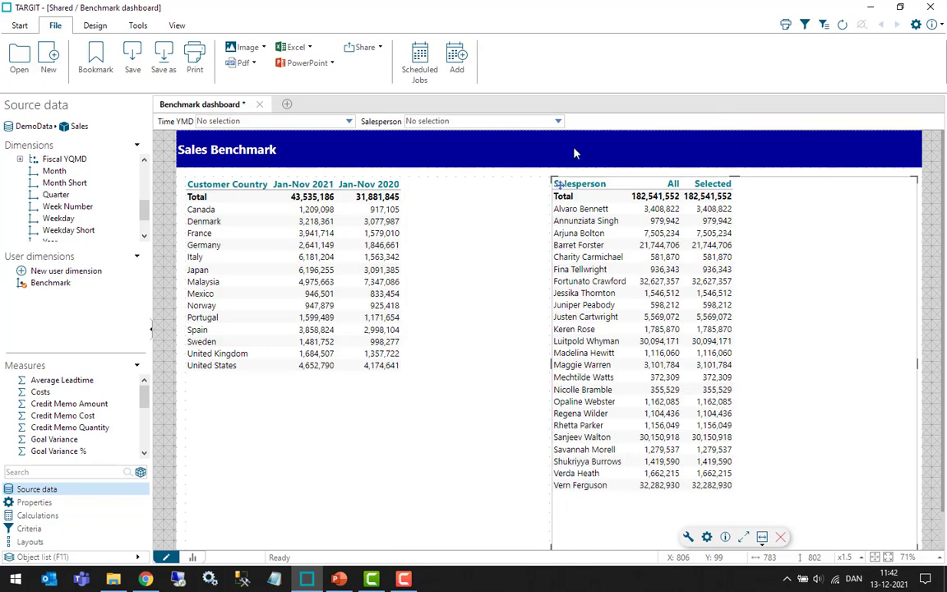
Test the Salesperson filter on one salesperson and reset it to No selection
{"action": "left_click", "coordinate": [558, 121]}
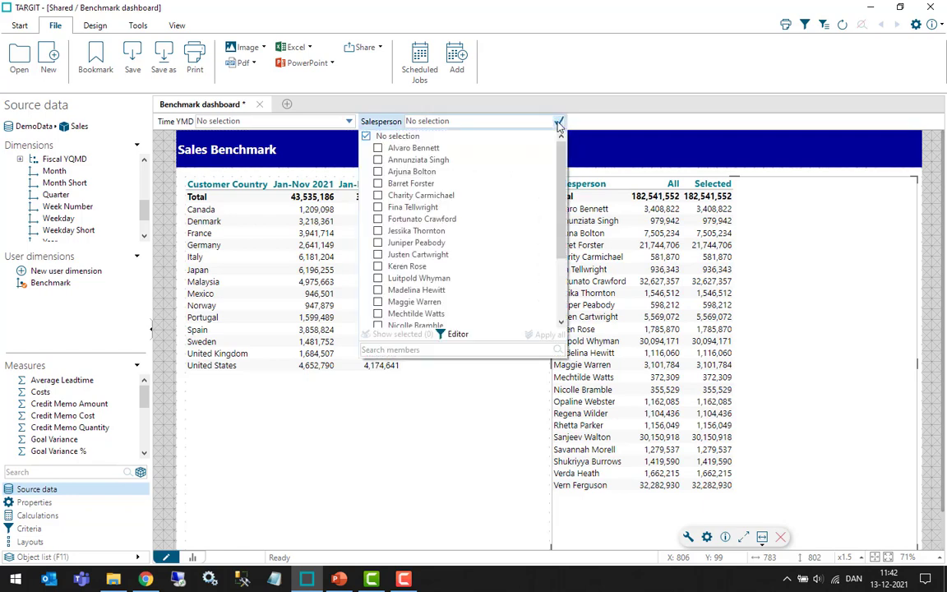
{"action": "left_click", "coordinate": [429, 231]}
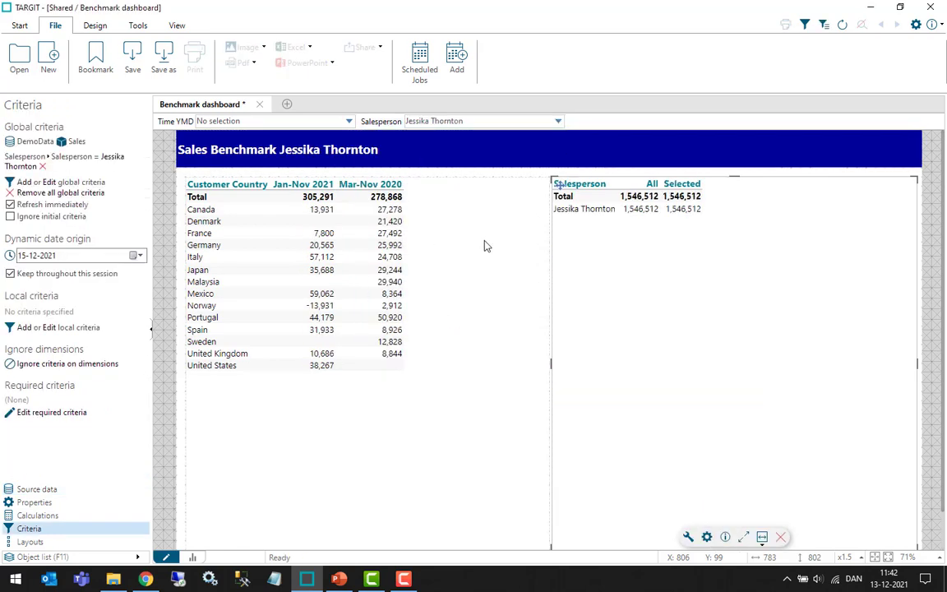
{"action": "left_click", "coordinate": [558, 121]}
{"action": "left_click", "coordinate": [373, 136]}
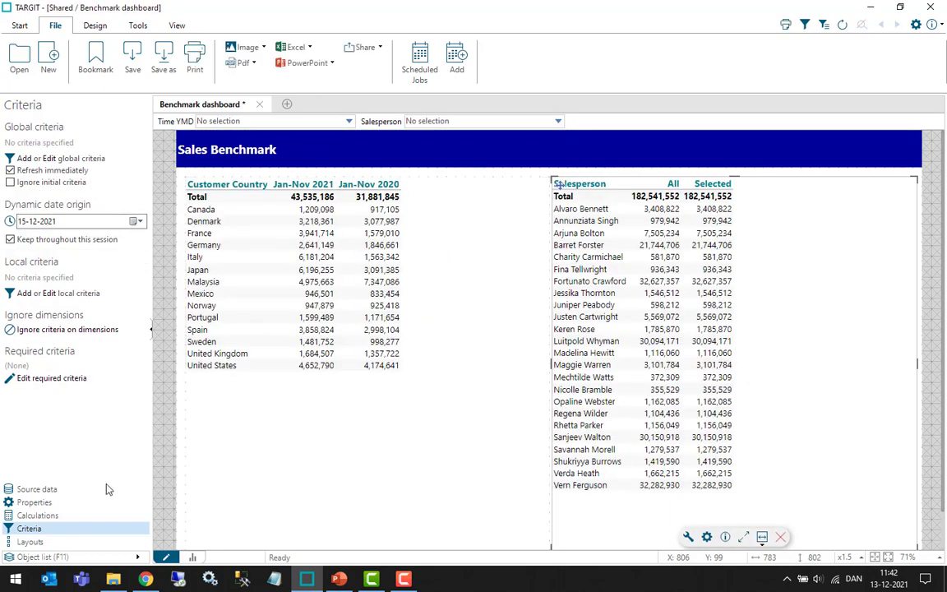
Edit the Benchmark user dimension so that its All member ignores the Salesperson level of the Salesperson dimension
{"action": "left_click", "coordinate": [81, 489]}
{"action": "right_click", "coordinate": [66, 284]}
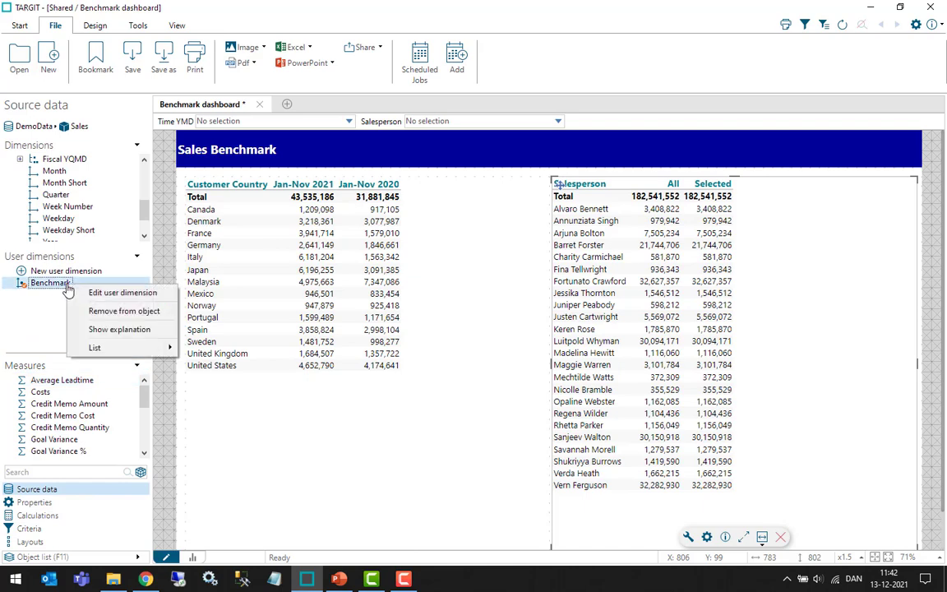
{"action": "left_click", "coordinate": [117, 292]}
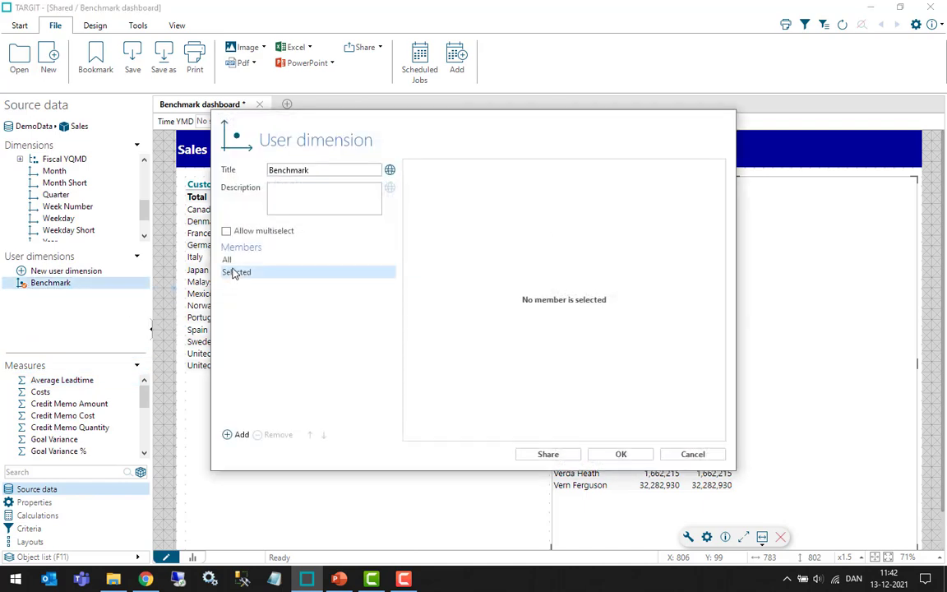
{"action": "left_click", "coordinate": [227, 259]}
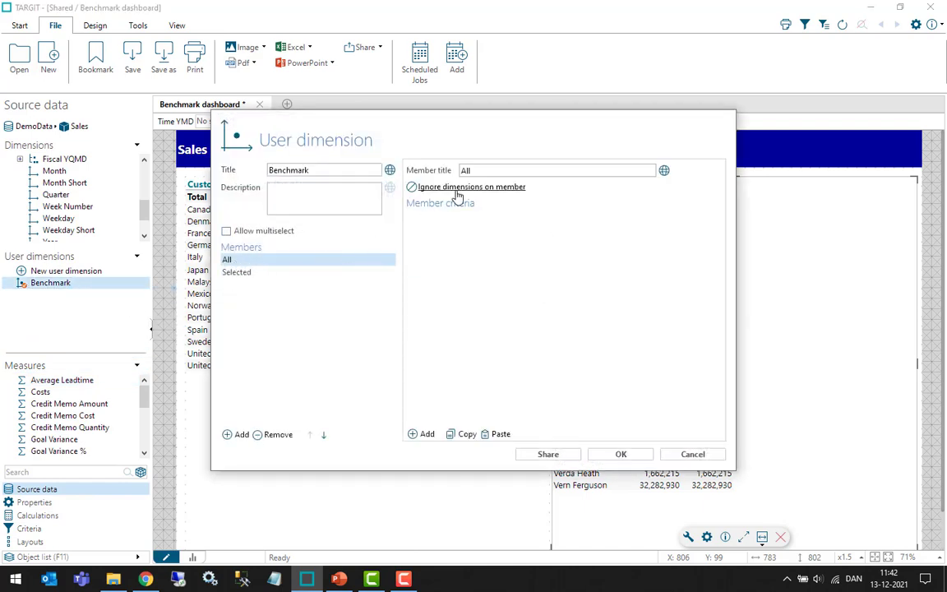
{"action": "left_click_drag", "start_coordinate": [454, 131], "coordinate": [548, 203]}
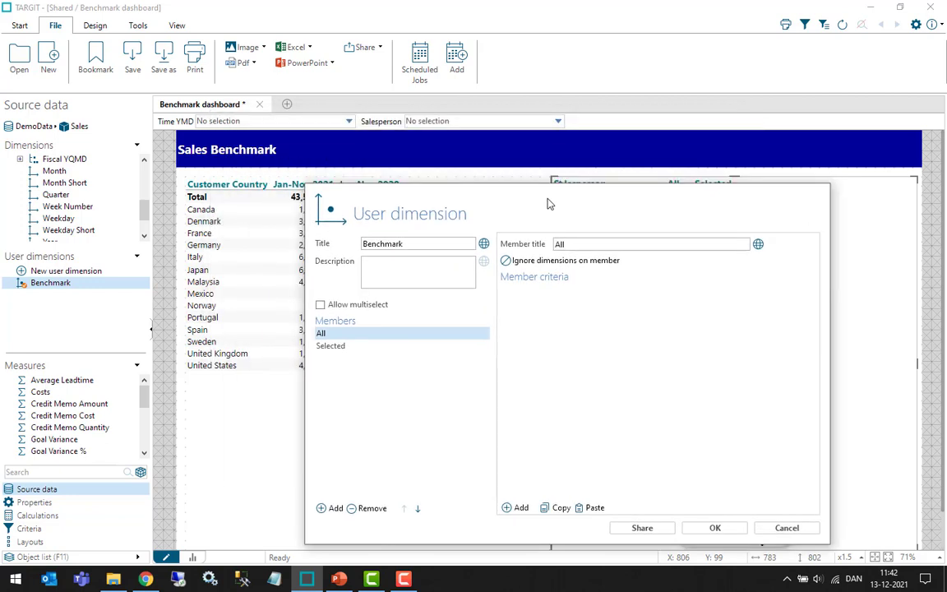
{"action": "left_click", "coordinate": [535, 261]}
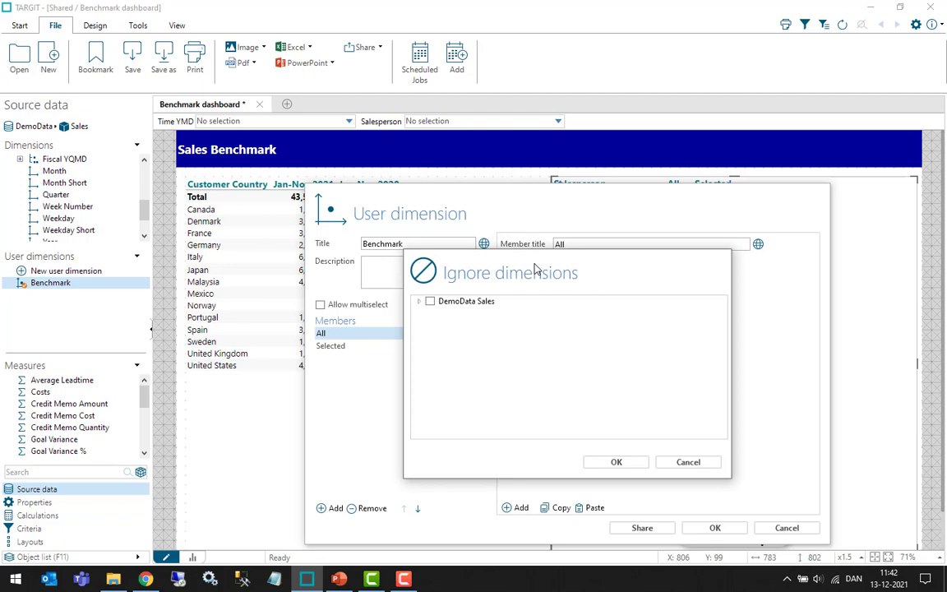
{"action": "left_click", "coordinate": [419, 302]}
{"action": "left_click", "coordinate": [431, 410]}
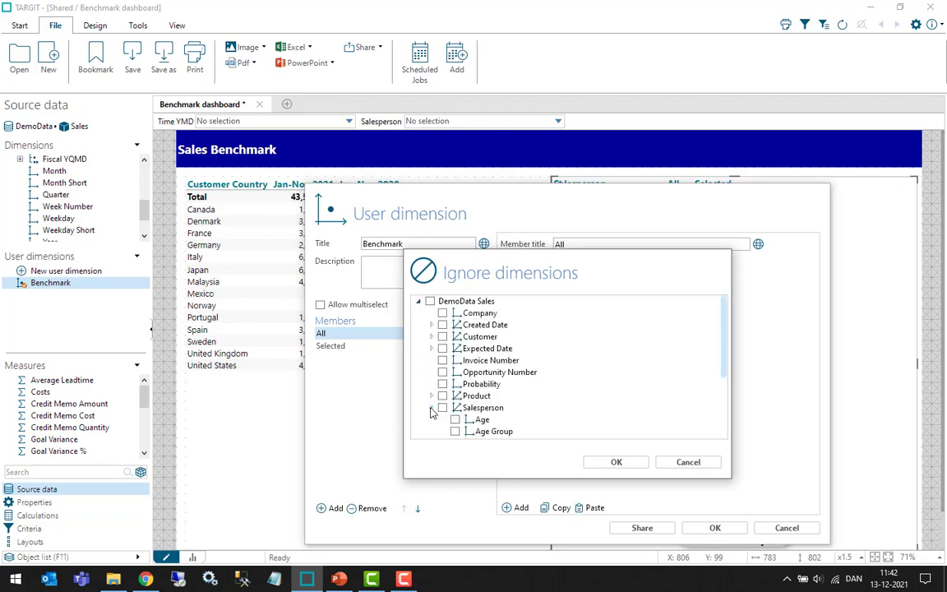
{"action": "scroll", "coordinate": [460, 398], "scroll_direction": "down", "scroll_amount": 3}
{"action": "left_click", "coordinate": [455, 419]}
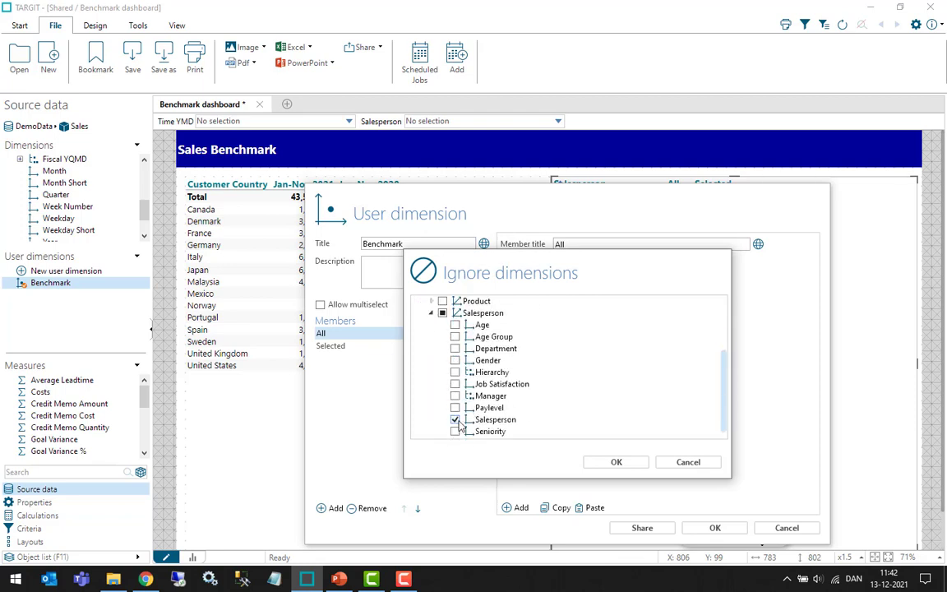
{"action": "left_click", "coordinate": [625, 462]}
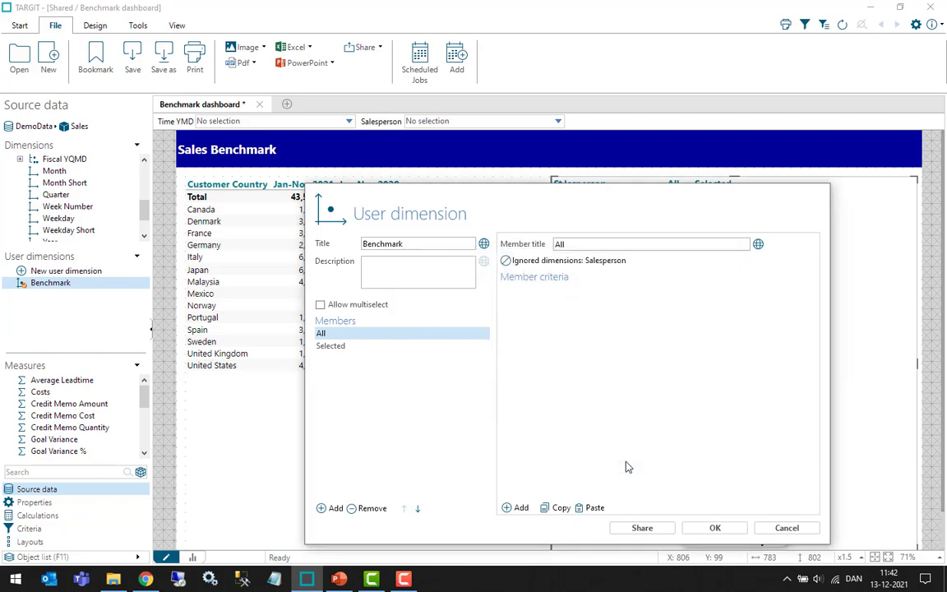
{"action": "left_click", "coordinate": [714, 528]}
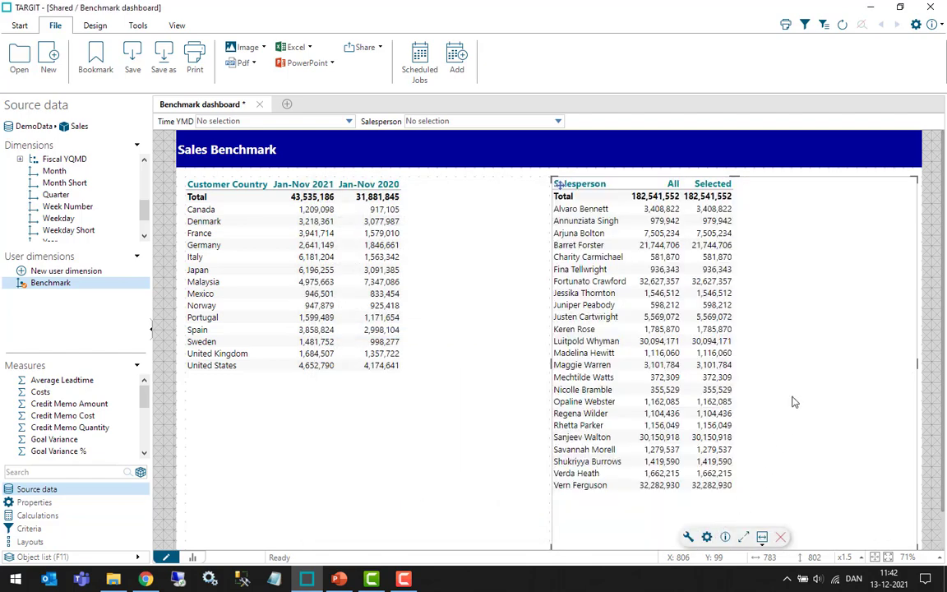
Filter the dashboard to the fourth salesperson in the list and convert the Salesperson table to a horizontal bar chart
{"action": "left_click", "coordinate": [497, 121]}
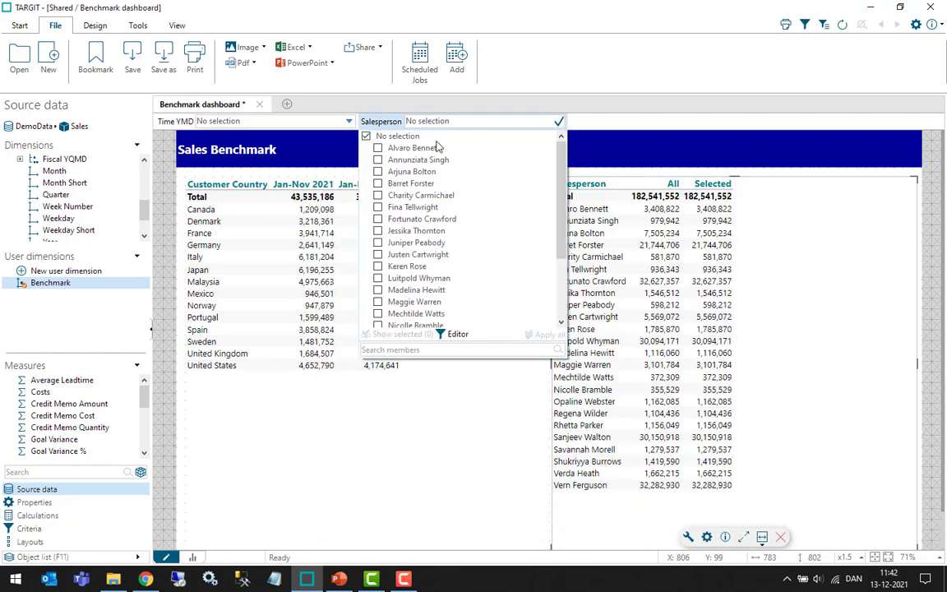
{"action": "left_click", "coordinate": [410, 183]}
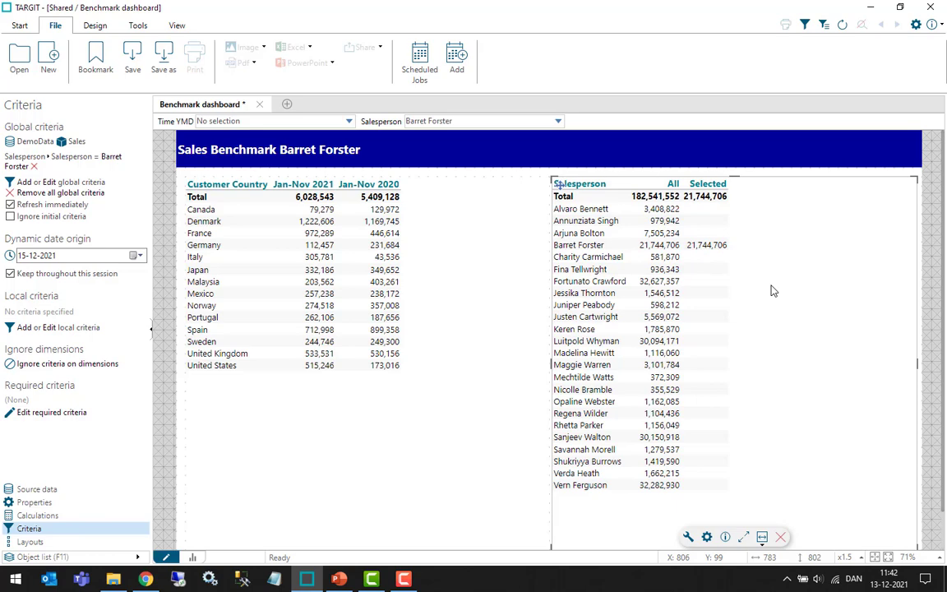
{"action": "left_click", "coordinate": [93, 502]}
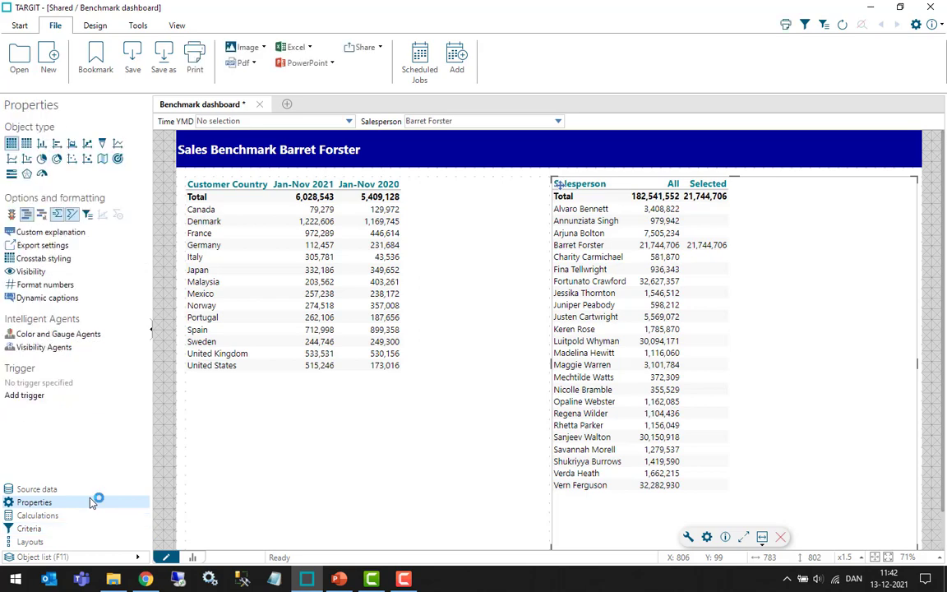
{"action": "left_click", "coordinate": [57, 145]}
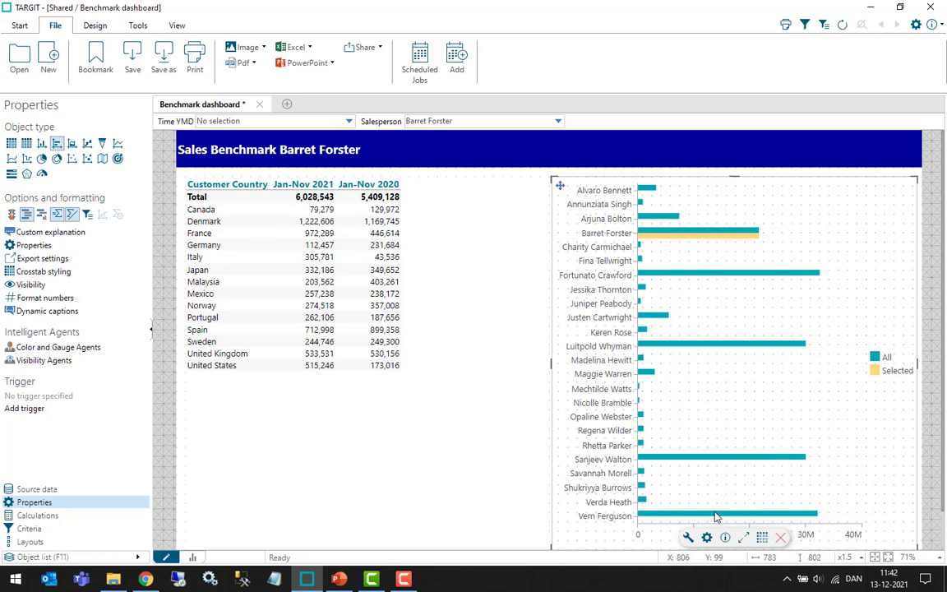
Set the bar stacking of the salesperson bar chart to Back to back
{"action": "left_click", "coordinate": [707, 538]}
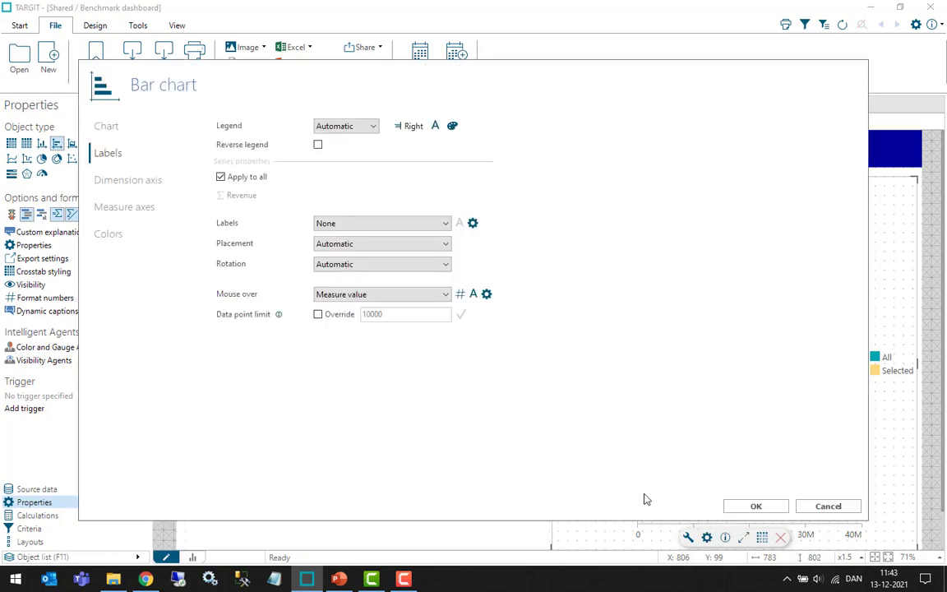
{"action": "left_click", "coordinate": [112, 128]}
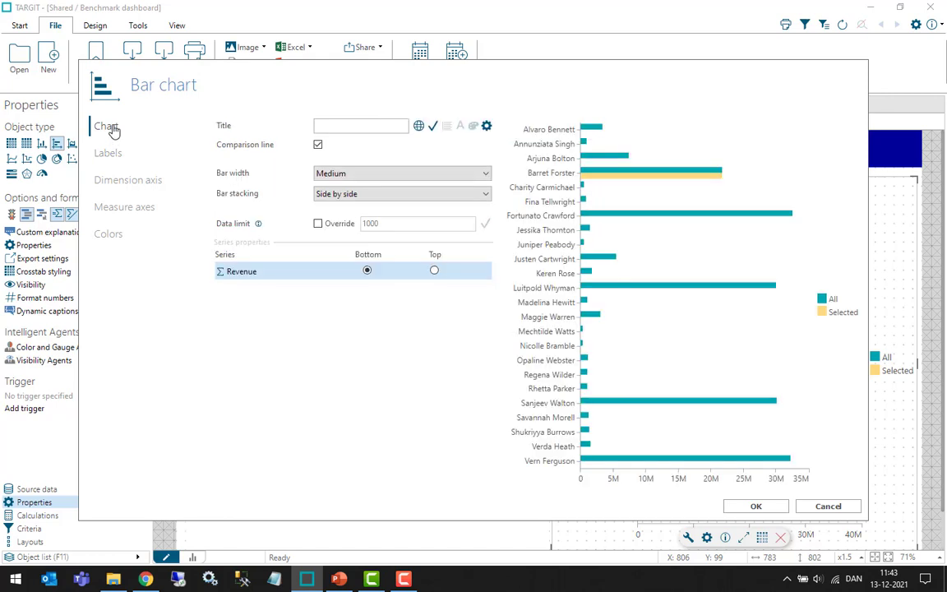
{"action": "left_click", "coordinate": [340, 174]}
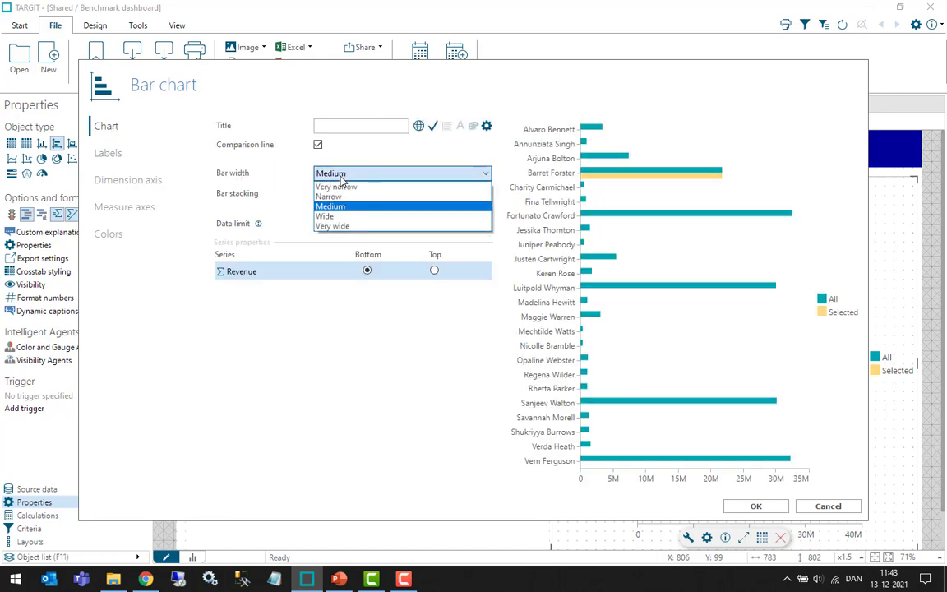
{"action": "left_click", "coordinate": [340, 175]}
{"action": "left_click", "coordinate": [337, 195]}
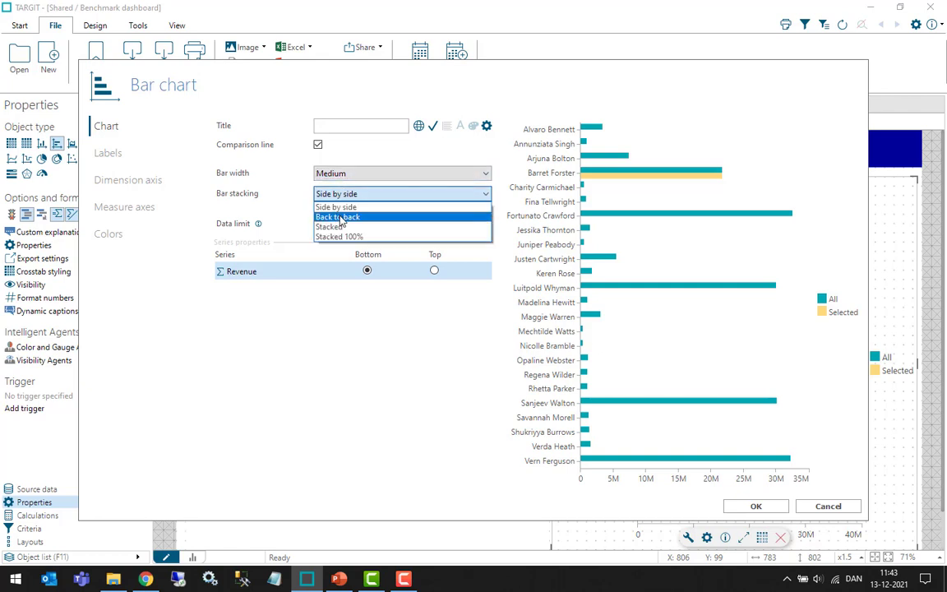
{"action": "left_click", "coordinate": [341, 218]}
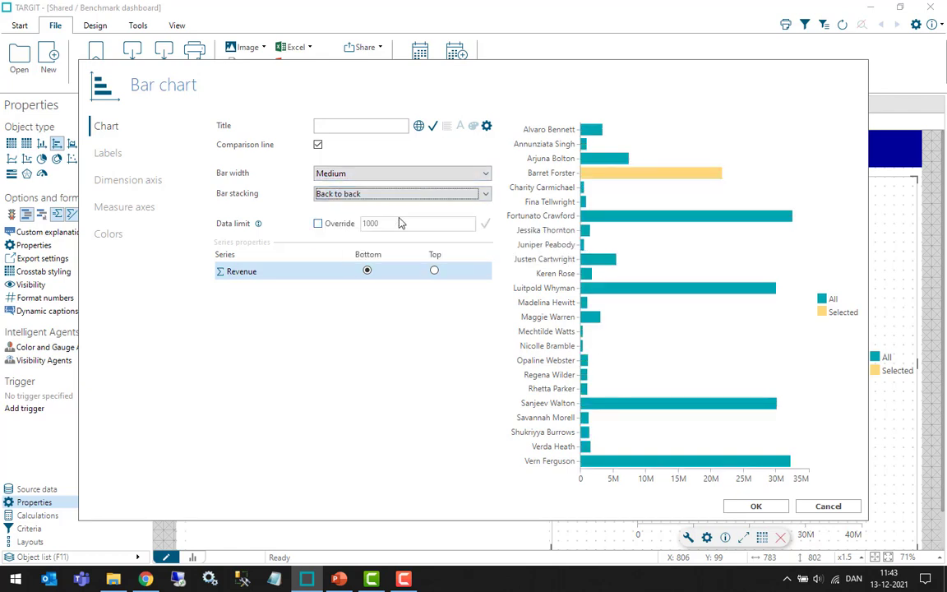
{"action": "left_click", "coordinate": [772, 507]}
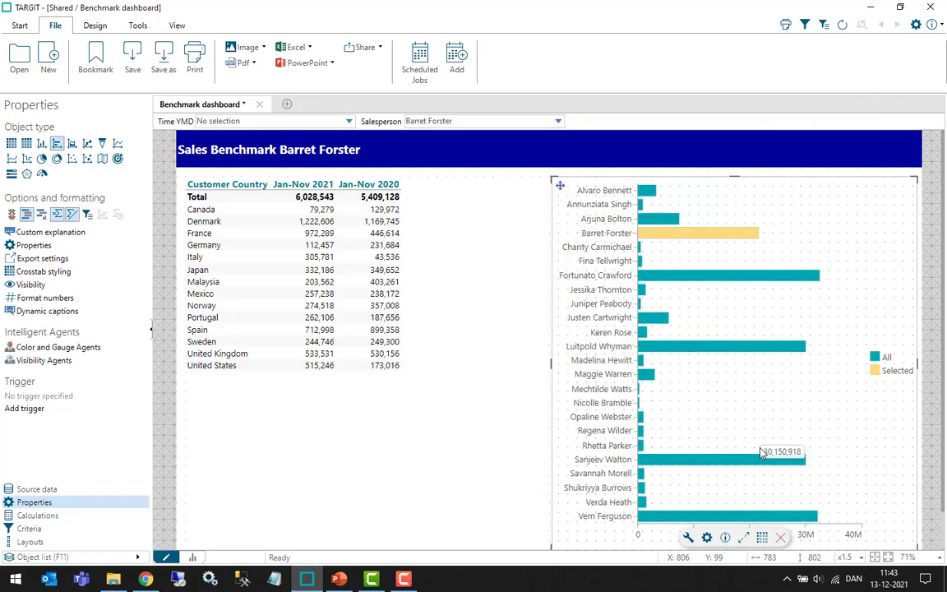
Show the salesperson chart as a table, sort it ascending by the All column and return it to a bar chart
{"action": "left_click", "coordinate": [763, 535]}
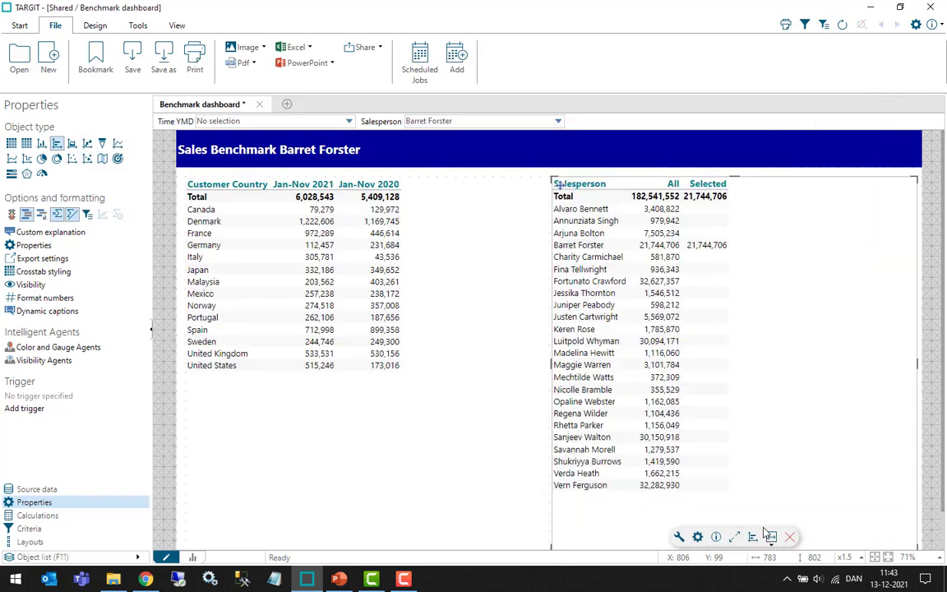
{"action": "left_click", "coordinate": [673, 184]}
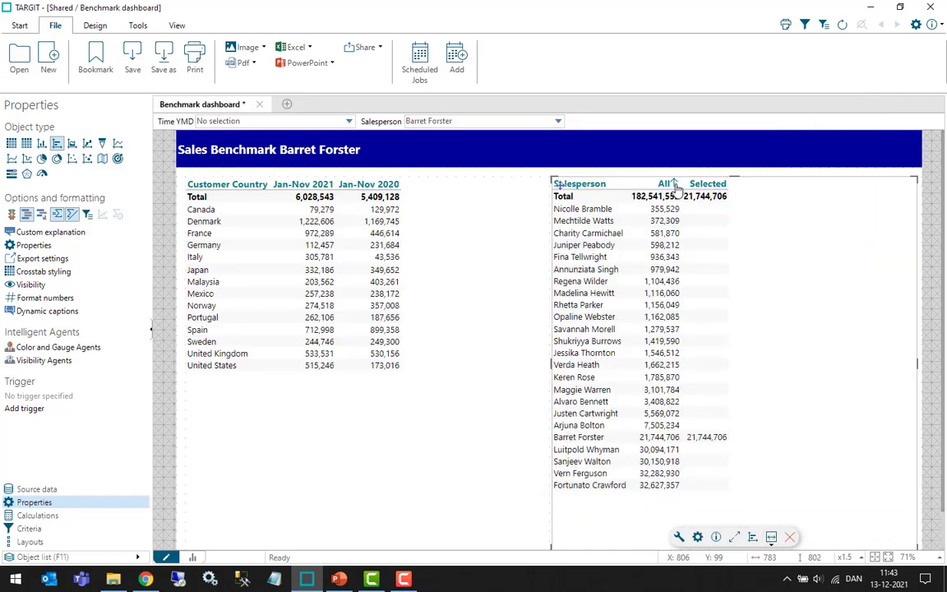
{"action": "left_click", "coordinate": [755, 535]}
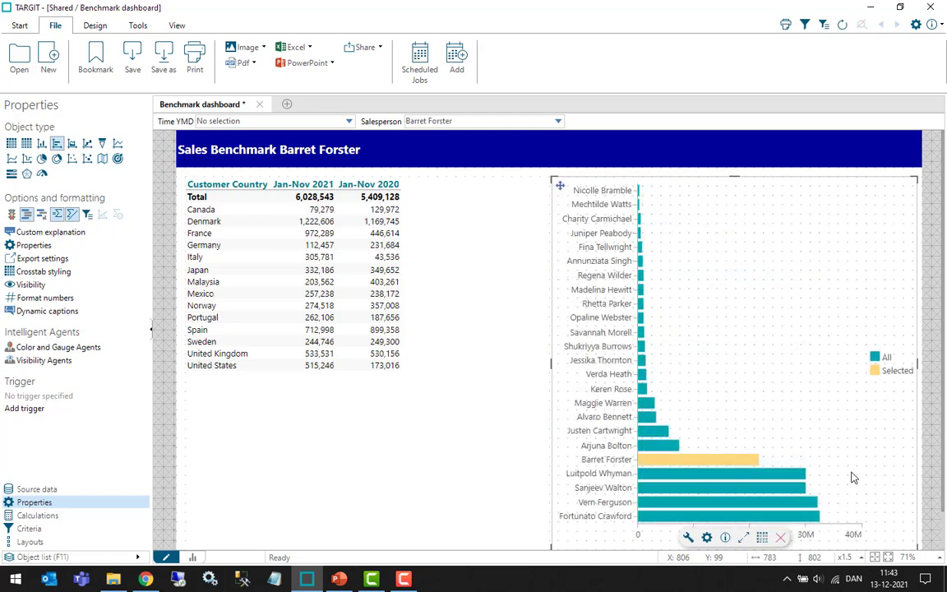
Preview the dashboard in run mode and change its Salesperson filter to the last salesperson in the list
{"action": "key", "text": "F5"}
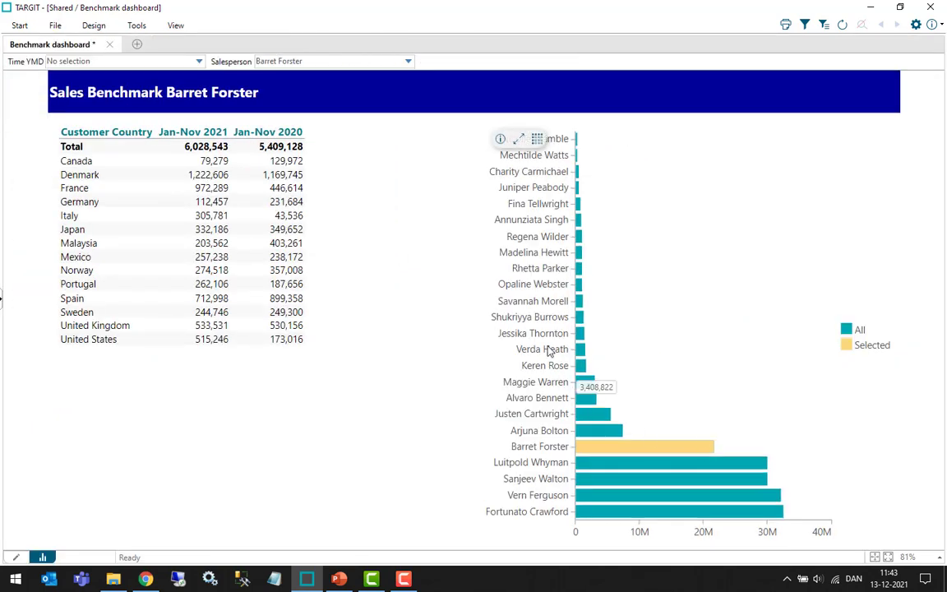
{"action": "left_click", "coordinate": [408, 60]}
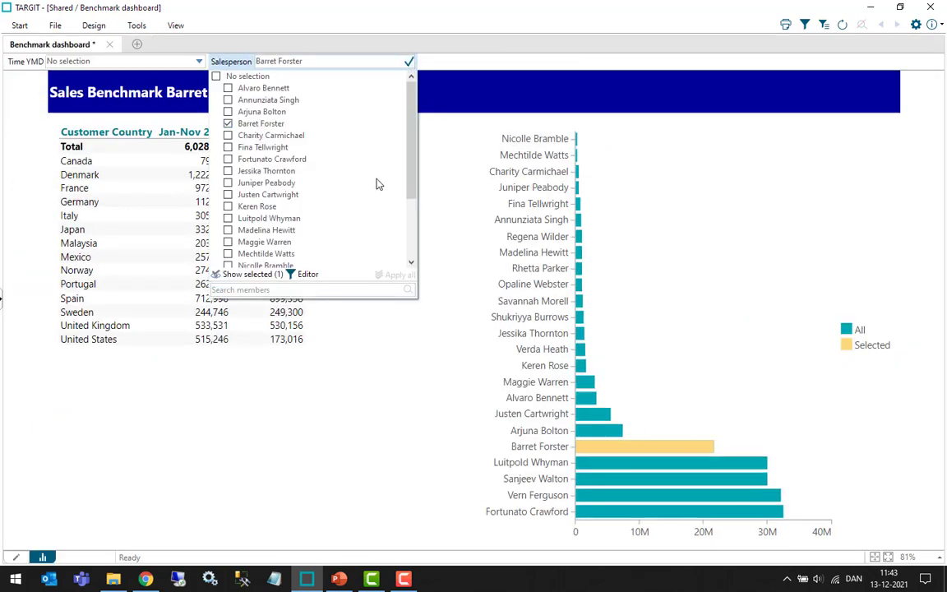
{"action": "scroll", "coordinate": [376, 184], "scroll_direction": "down", "scroll_amount": 5}
{"action": "left_click", "coordinate": [256, 261]}
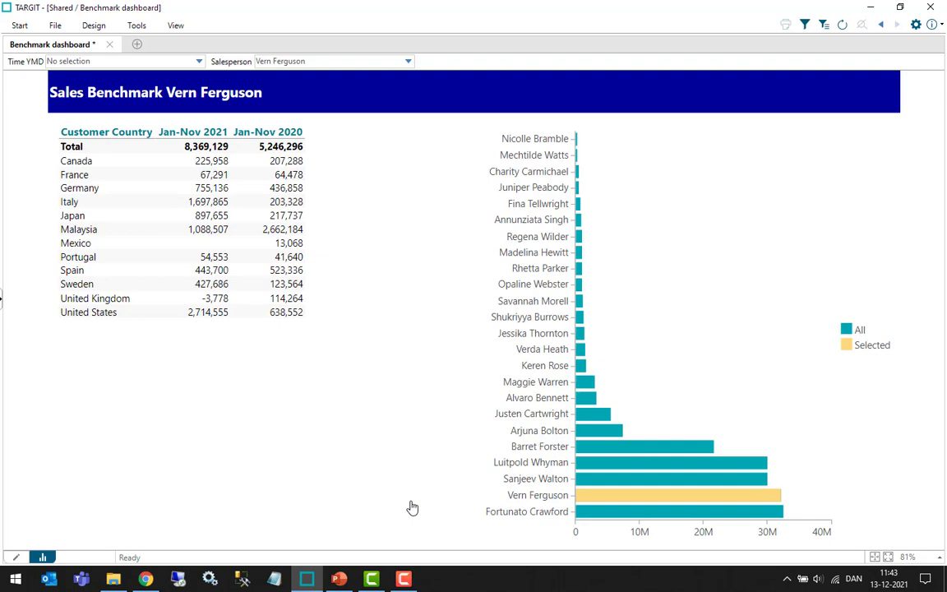
Return to design mode and duplicate the salesperson bar chart
{"action": "key", "text": "ctrl+e"}
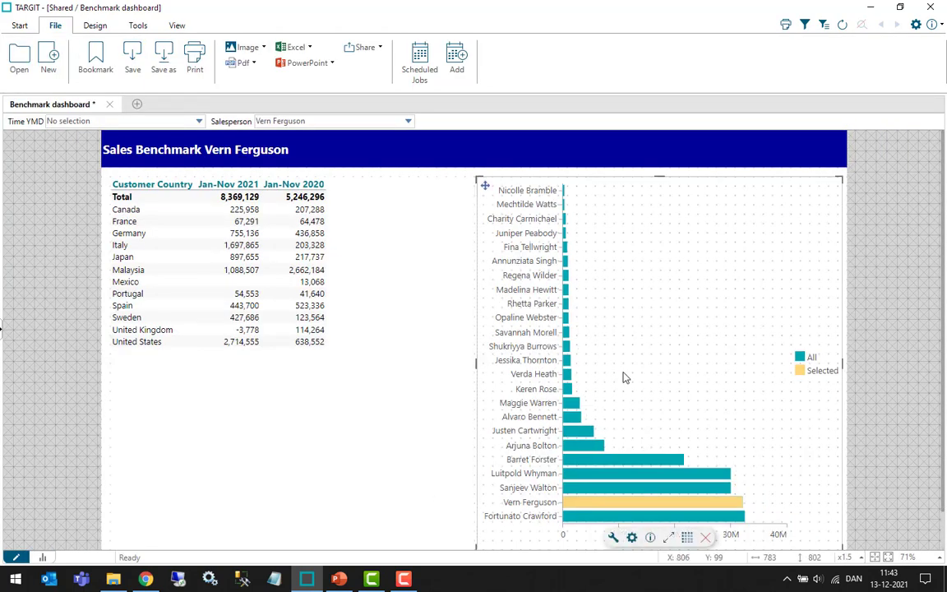
{"action": "right_click", "coordinate": [622, 377]}
{"action": "mouse_move", "coordinate": [658, 457]}
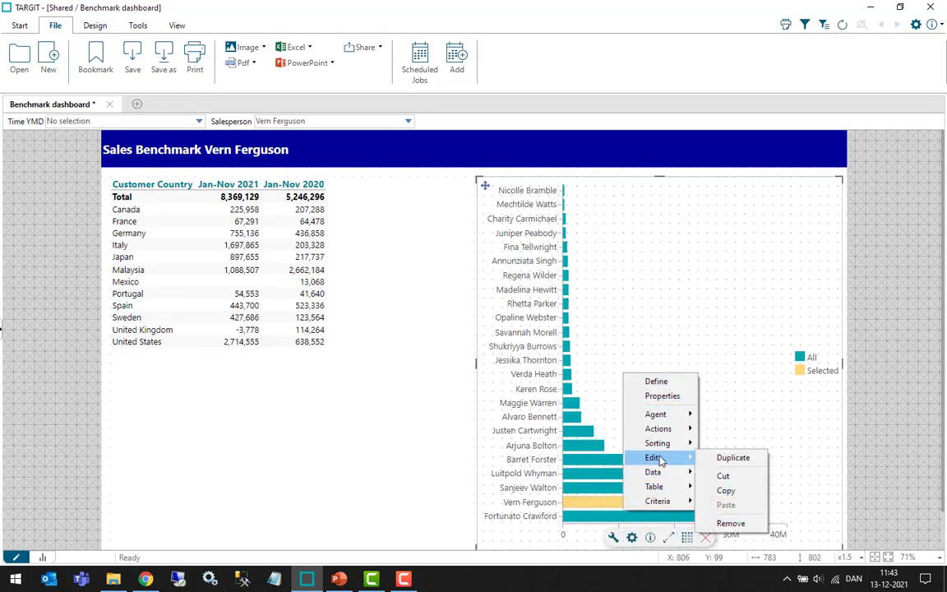
{"action": "left_click", "coordinate": [725, 458]}
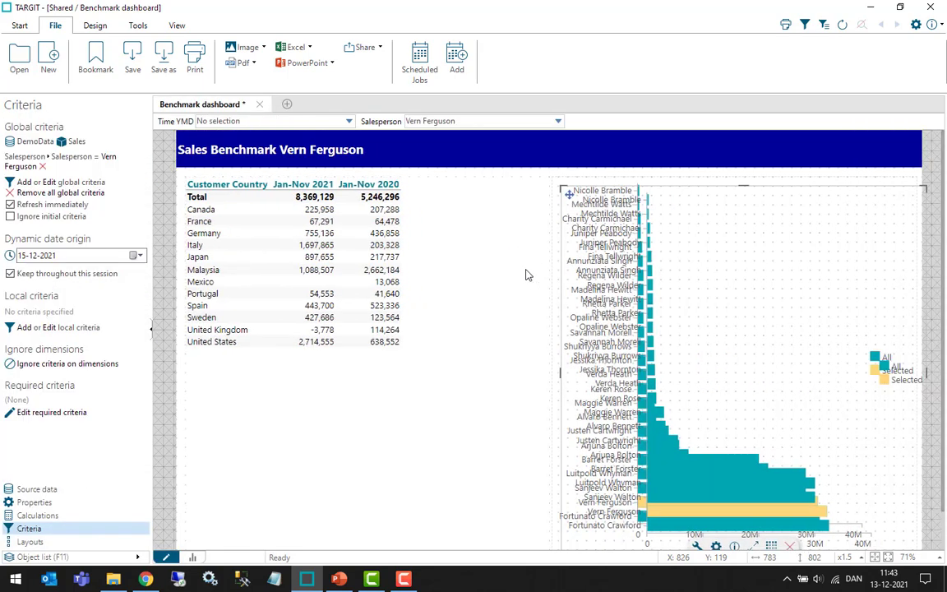
Convert the duplicated chart to a table and move it directly beside the Customer Country table
{"action": "left_click", "coordinate": [35, 502]}
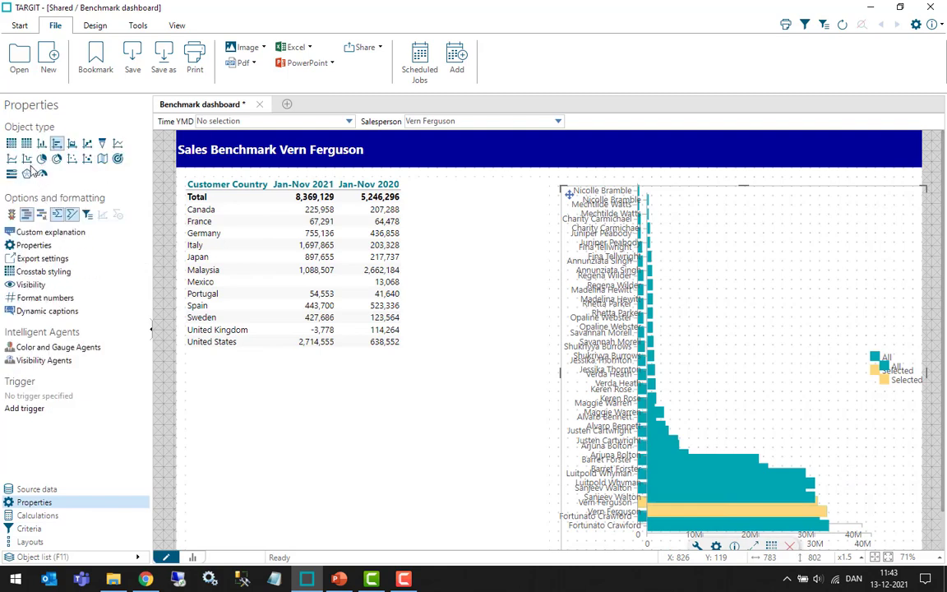
{"action": "left_click", "coordinate": [12, 145]}
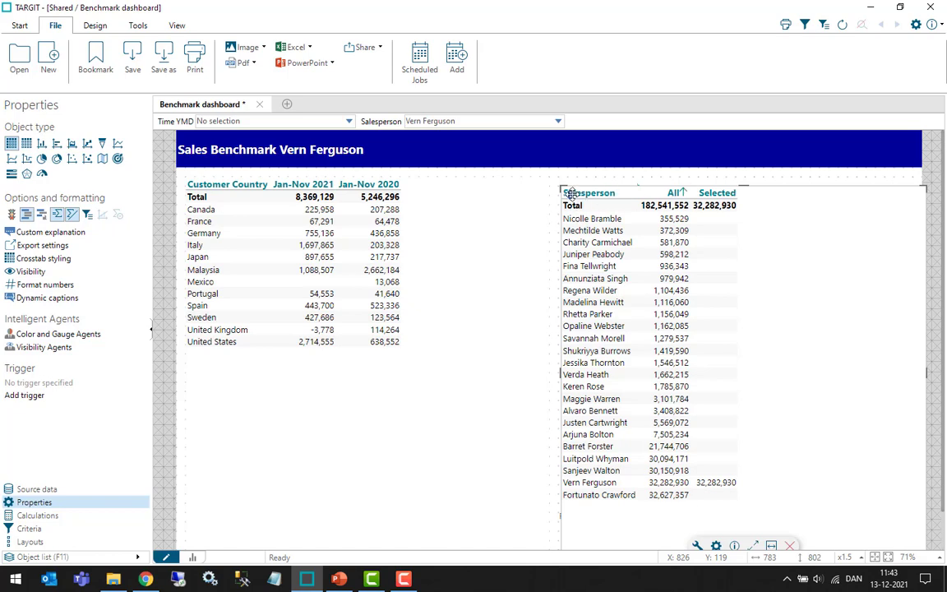
{"action": "left_click_drag", "start_coordinate": [570, 193], "coordinate": [419, 185]}
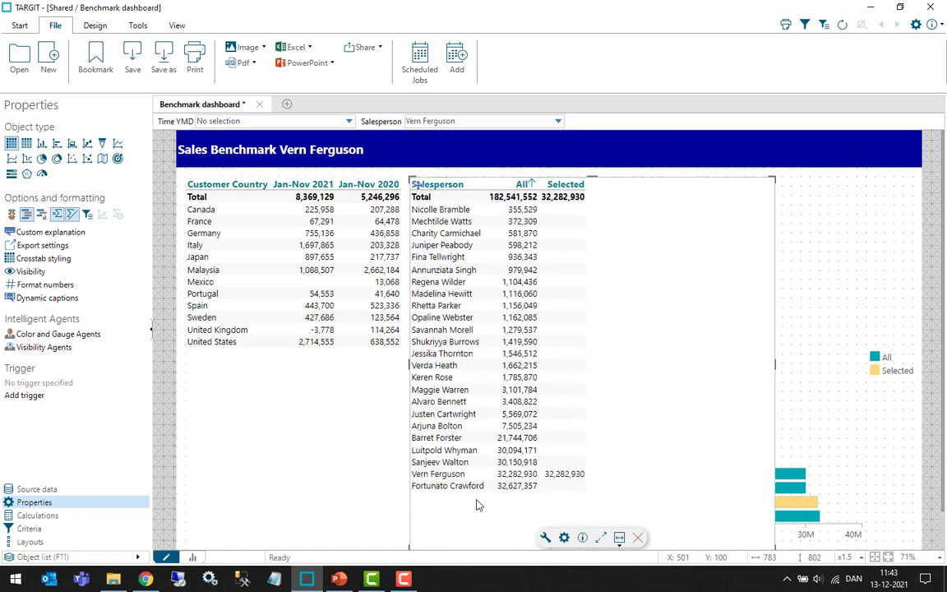
Add a custom calculation as a single row to the Salesperson table, titled Average, with the formula avg(0, all, 0)
{"action": "left_click", "coordinate": [47, 515]}
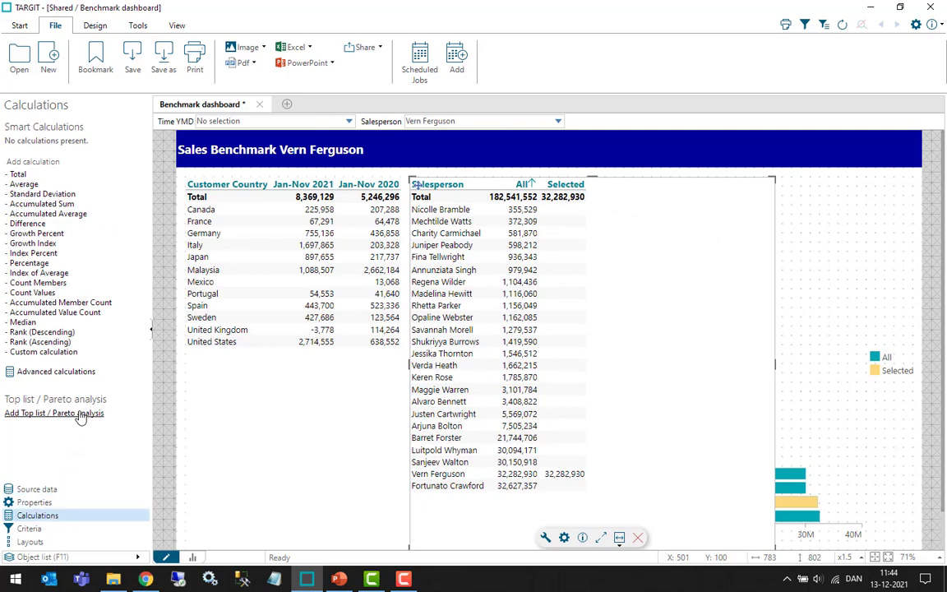
{"action": "left_click", "coordinate": [65, 354]}
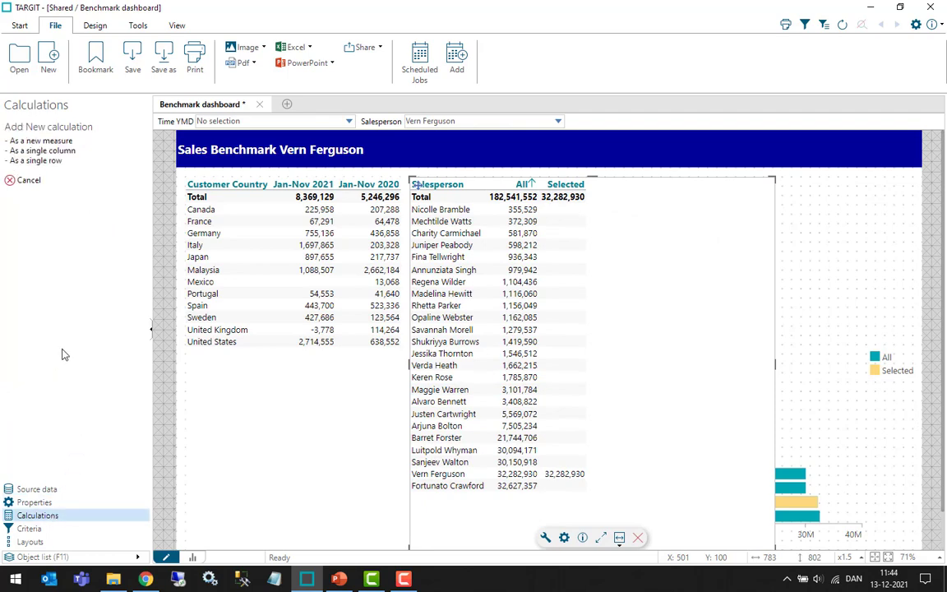
{"action": "left_click", "coordinate": [57, 160]}
{"action": "triple_click", "coordinate": [82, 151]}
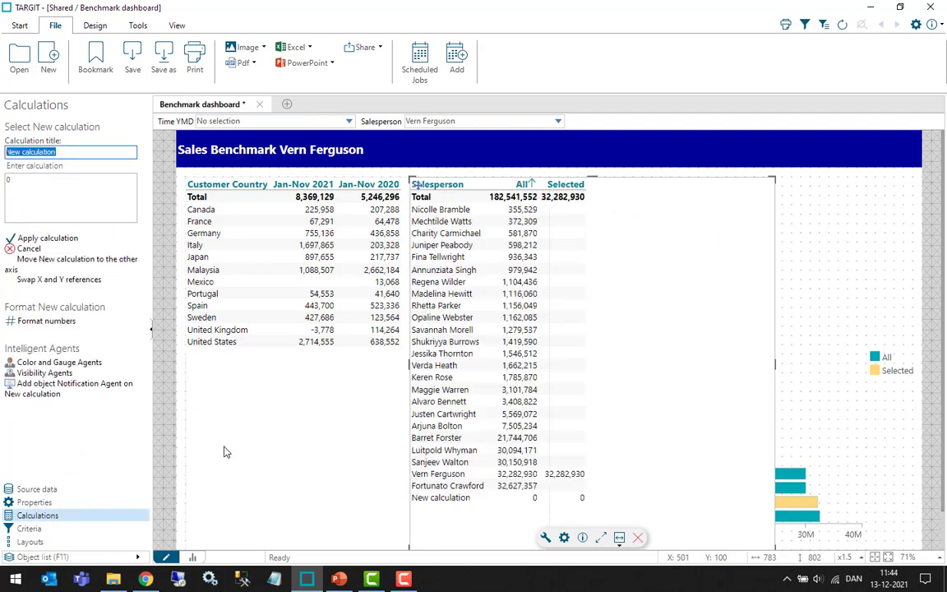
{"action": "type", "text": "Average"}
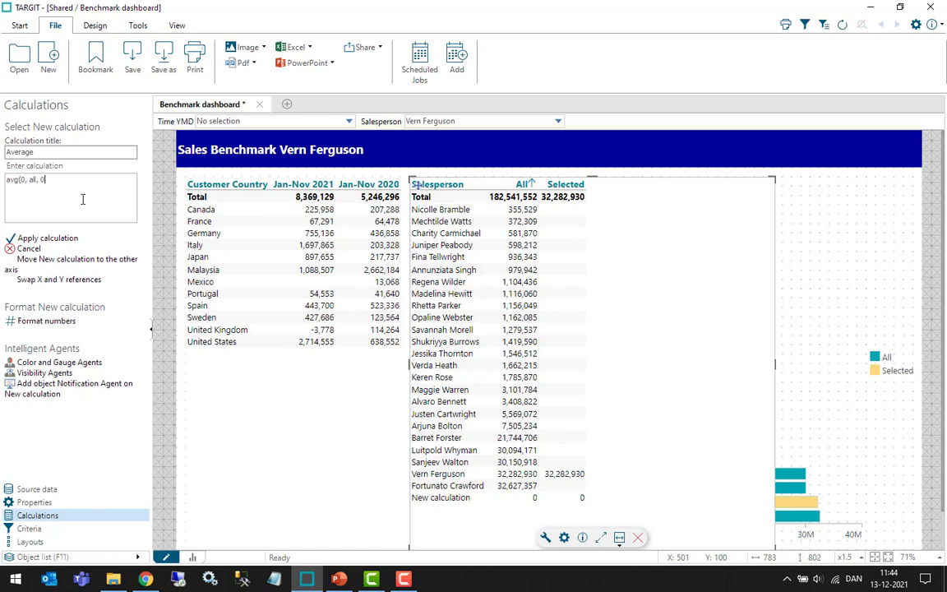
{"action": "left_click", "coordinate": [64, 238]}
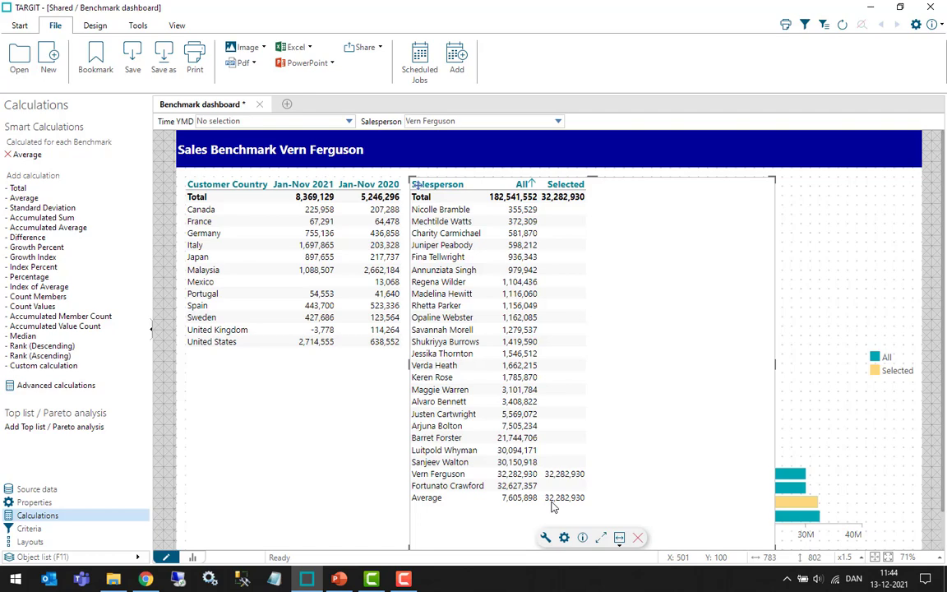
Hide the Salesperson values level in the duplicated table, keeping the Total and Average rows
{"action": "left_click", "coordinate": [35, 502]}
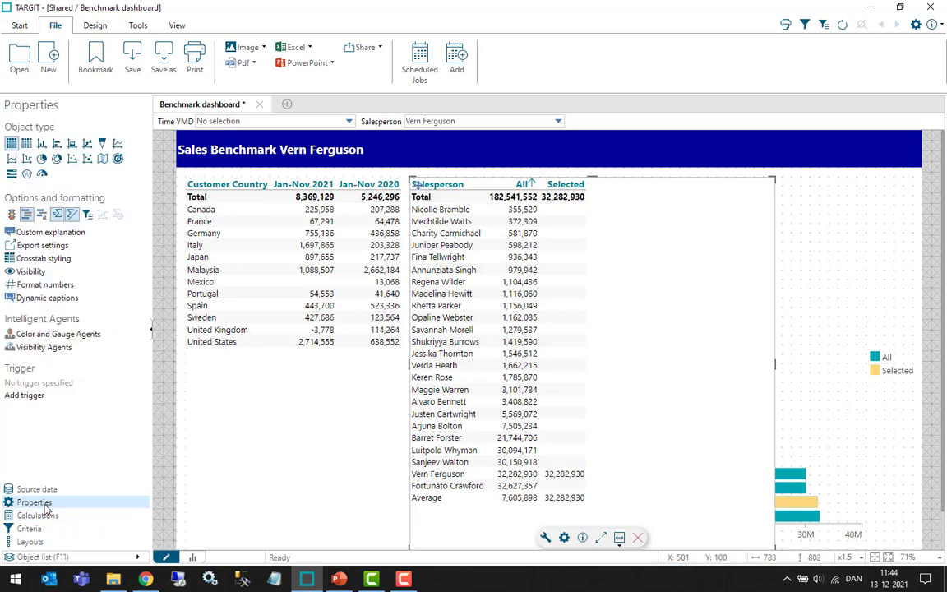
{"action": "left_click", "coordinate": [32, 272]}
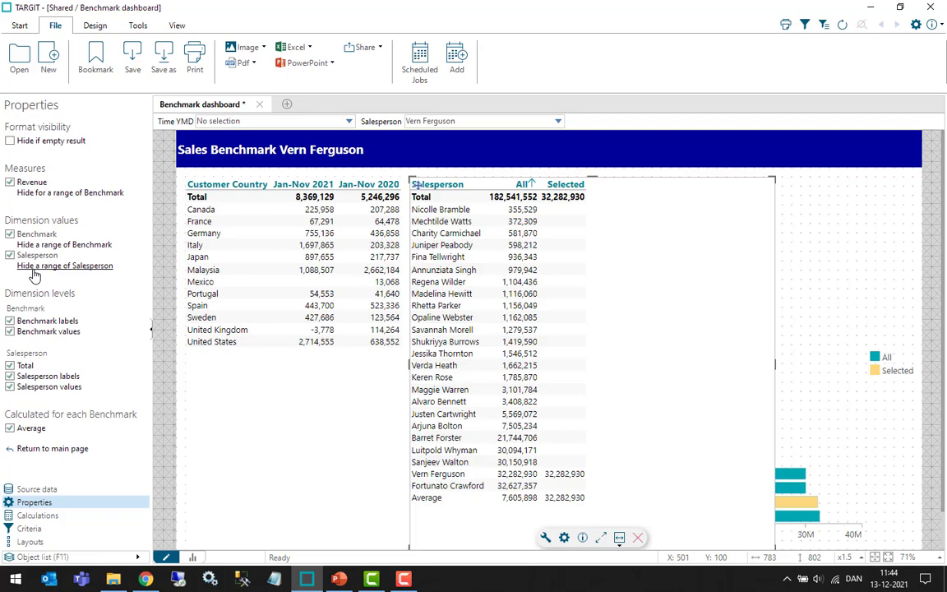
{"action": "left_click", "coordinate": [10, 387]}
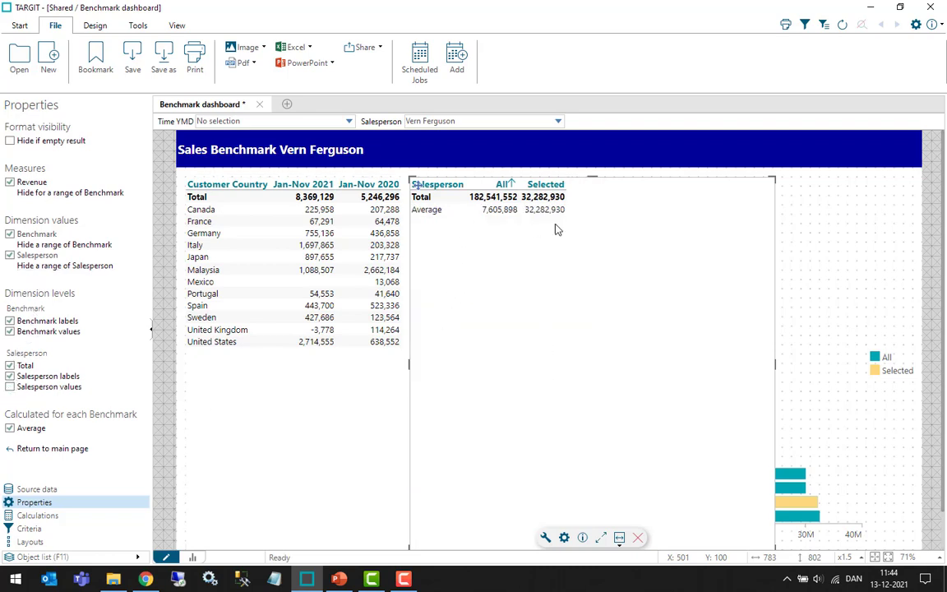
Shrink the Average table to 783 by 233, place it below the Customer Country table and convert it to a bar chart
{"action": "left_click_drag", "start_coordinate": [591, 177], "coordinate": [198, 446]}
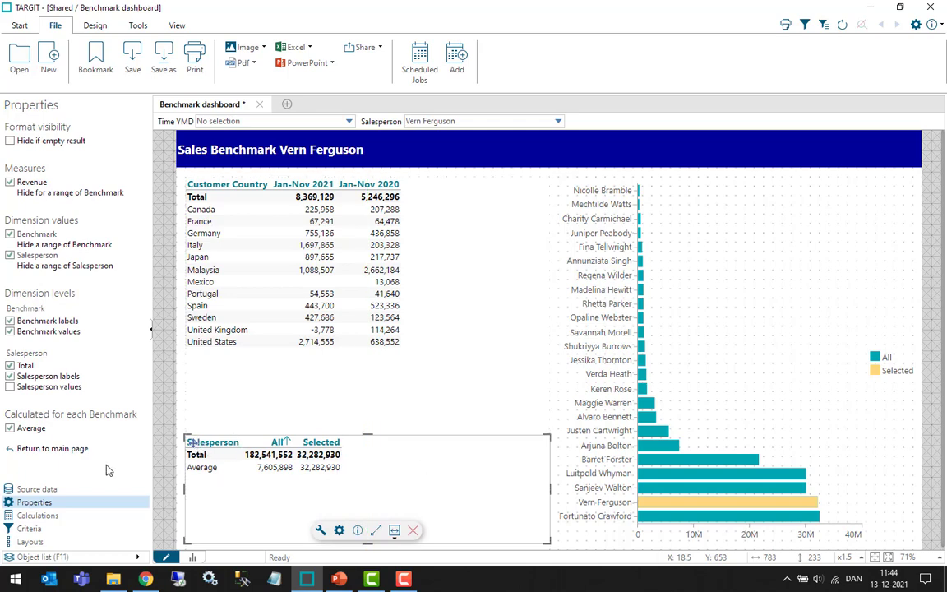
{"action": "left_click", "coordinate": [41, 503]}
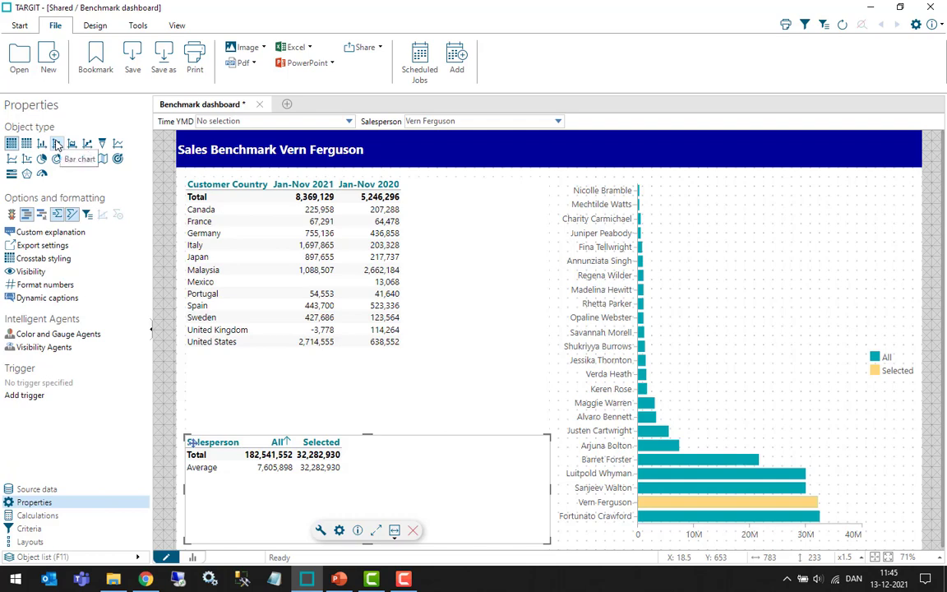
{"action": "left_click", "coordinate": [57, 144]}
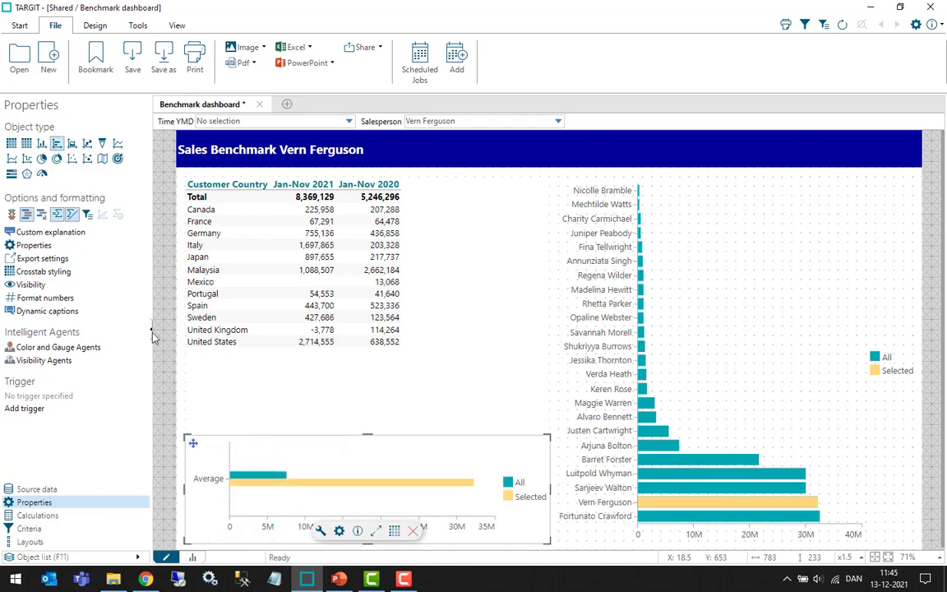
Hide the labels on the dimension axis of the Average bar chart by setting them to Do not show
{"action": "left_click", "coordinate": [345, 529]}
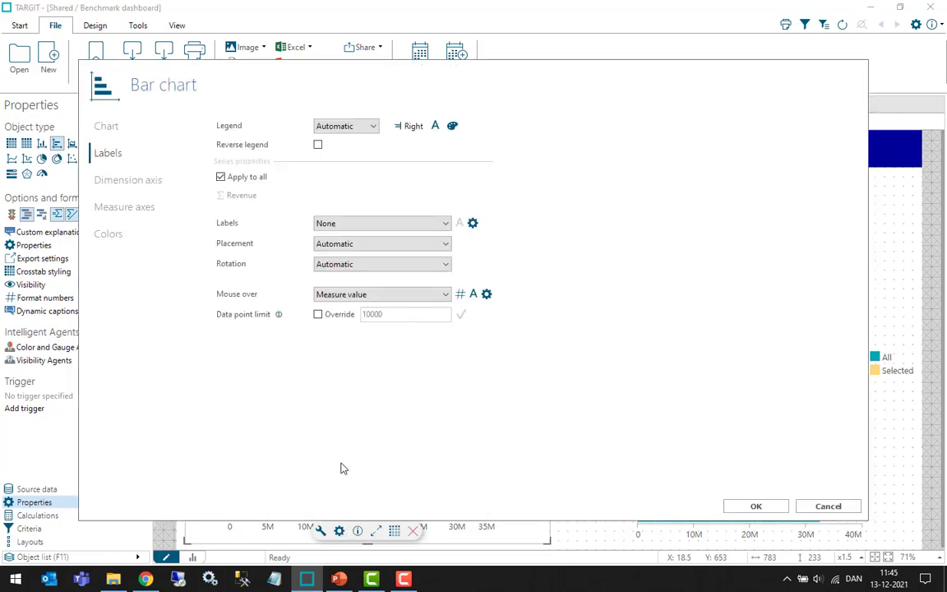
{"action": "left_click", "coordinate": [150, 181]}
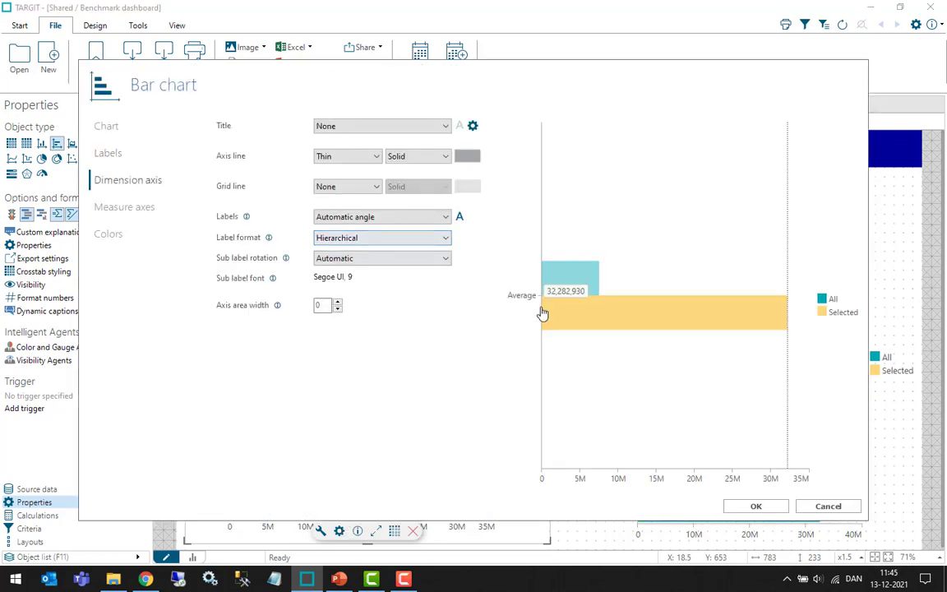
{"action": "left_click", "coordinate": [386, 218]}
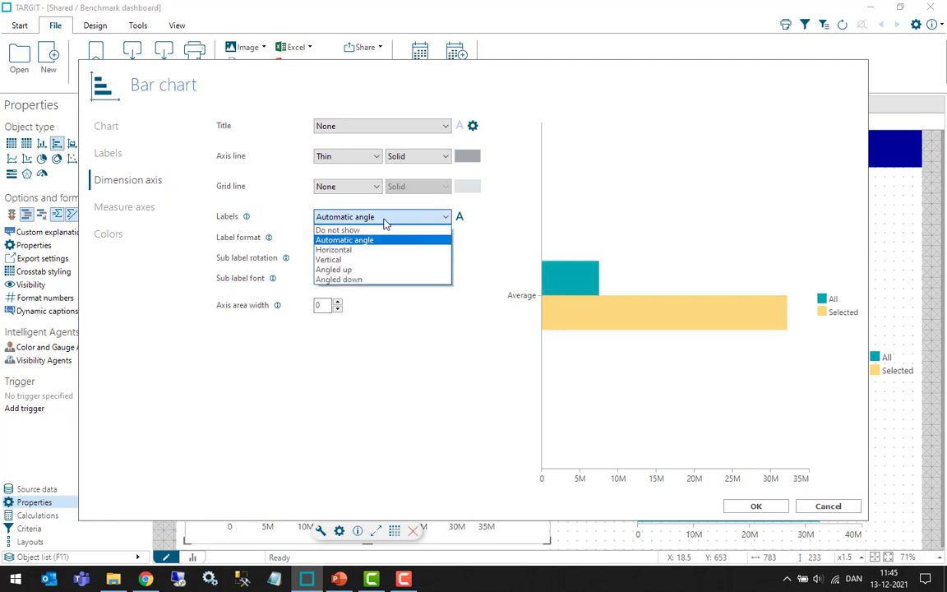
{"action": "left_click", "coordinate": [341, 230]}
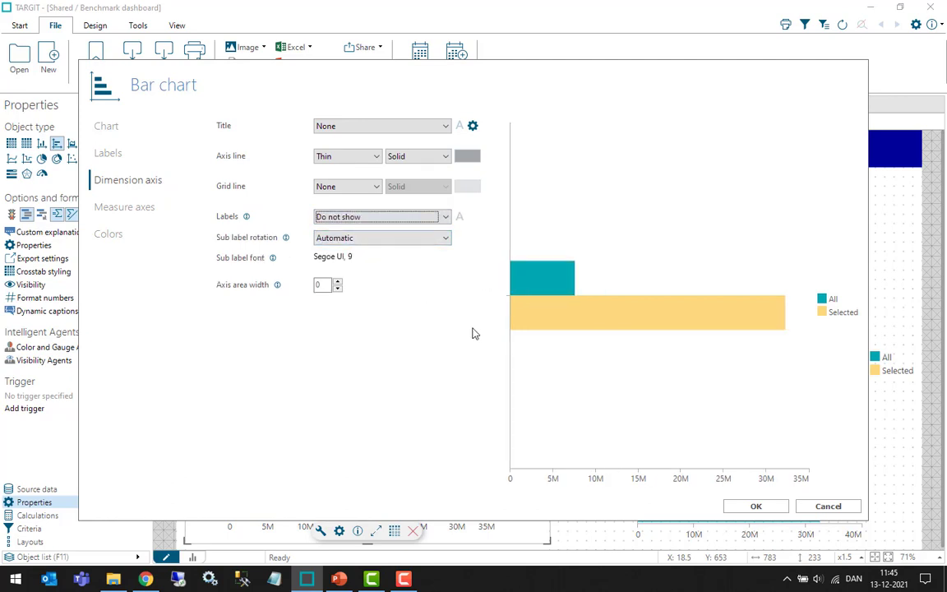
Set the Average bar chart's bar width to Very wide and its data labels to Measure value
{"action": "left_click", "coordinate": [102, 126]}
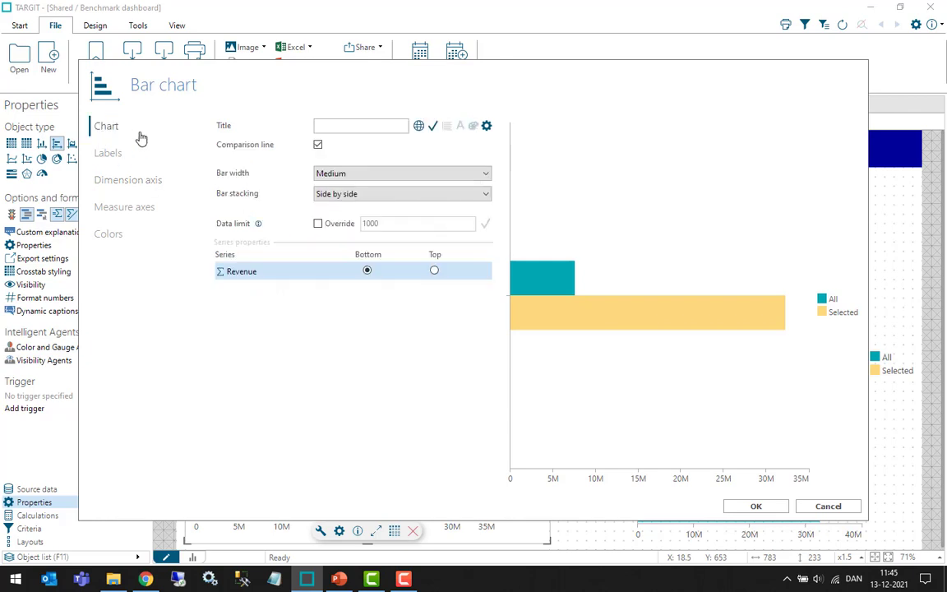
{"action": "left_click", "coordinate": [350, 173]}
{"action": "left_click", "coordinate": [335, 226]}
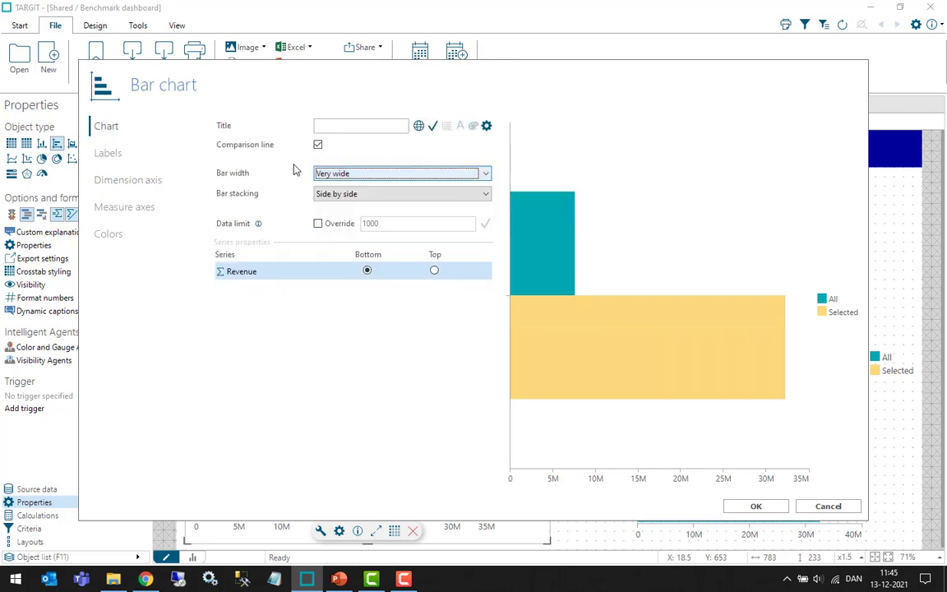
{"action": "left_click", "coordinate": [126, 159]}
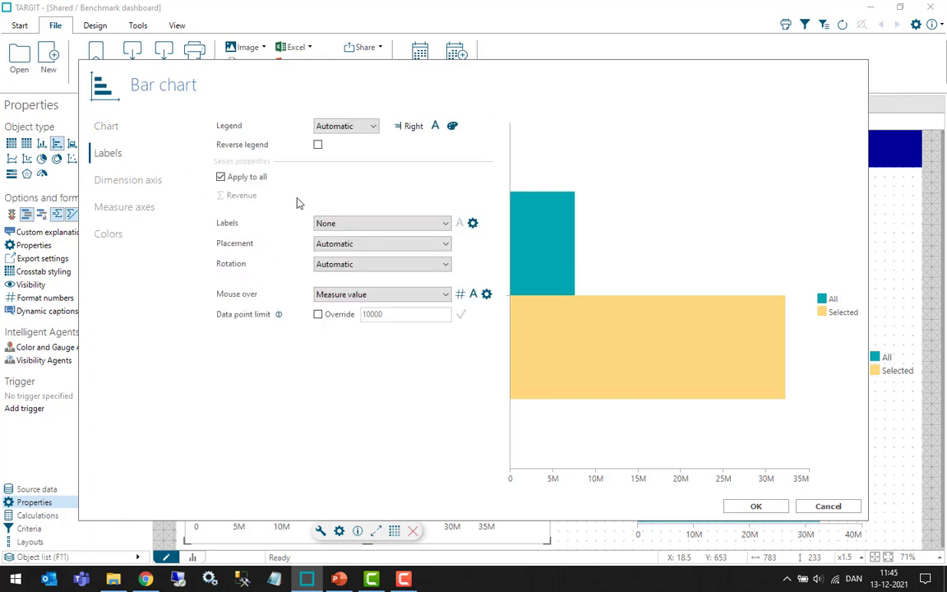
{"action": "left_click", "coordinate": [351, 223]}
{"action": "left_click", "coordinate": [353, 247]}
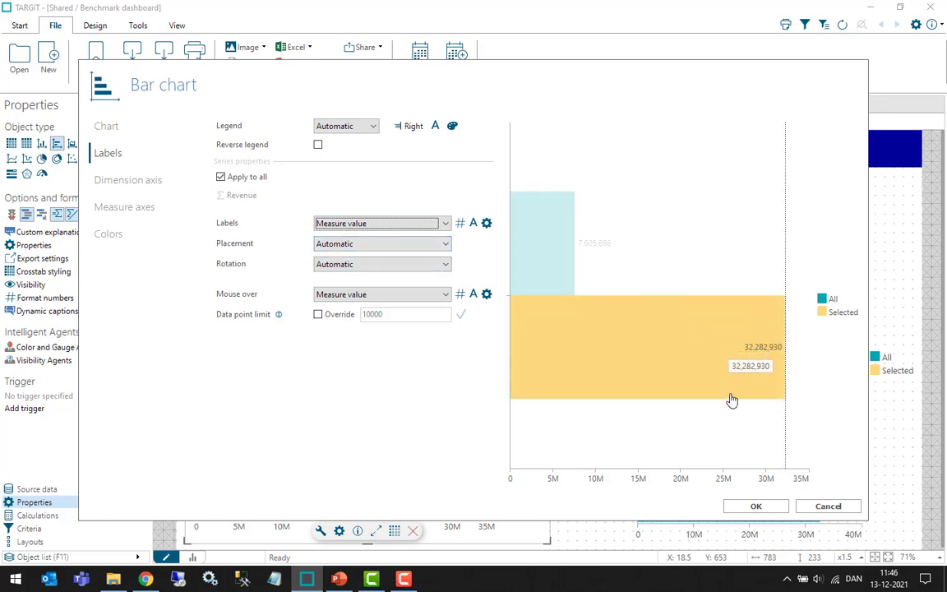
{"action": "left_click", "coordinate": [753, 506]}
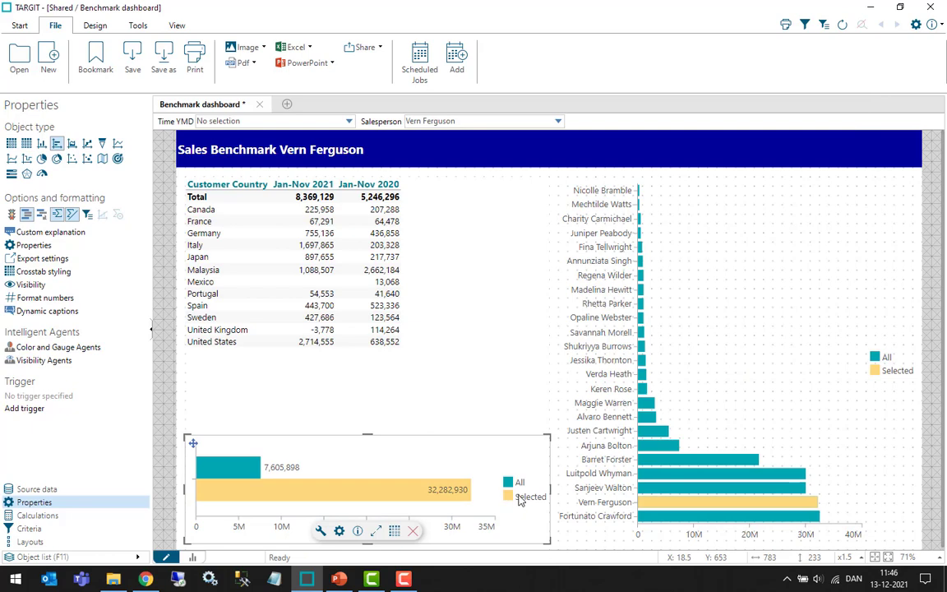
Convert the Average chart to a table and rename the All member of its Benchmark user dimension as Average
{"action": "left_click", "coordinate": [394, 529]}
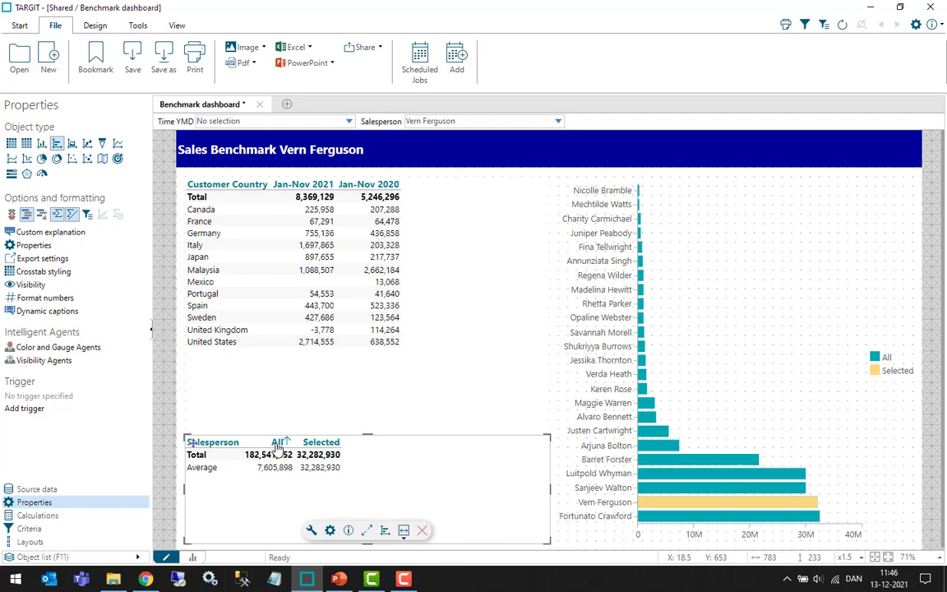
{"action": "left_click", "coordinate": [66, 489]}
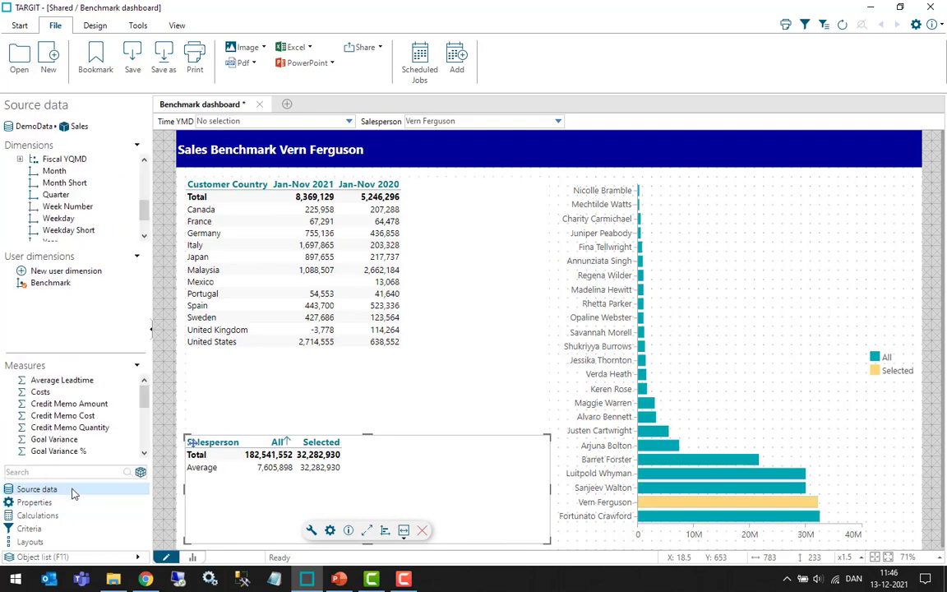
{"action": "right_click", "coordinate": [74, 286]}
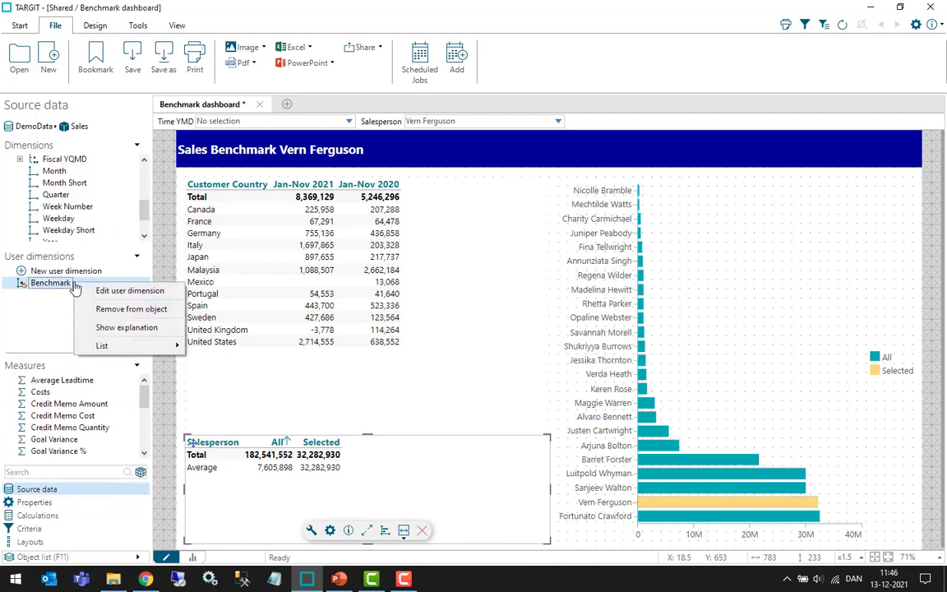
{"action": "left_click", "coordinate": [125, 290]}
{"action": "left_click", "coordinate": [227, 259]}
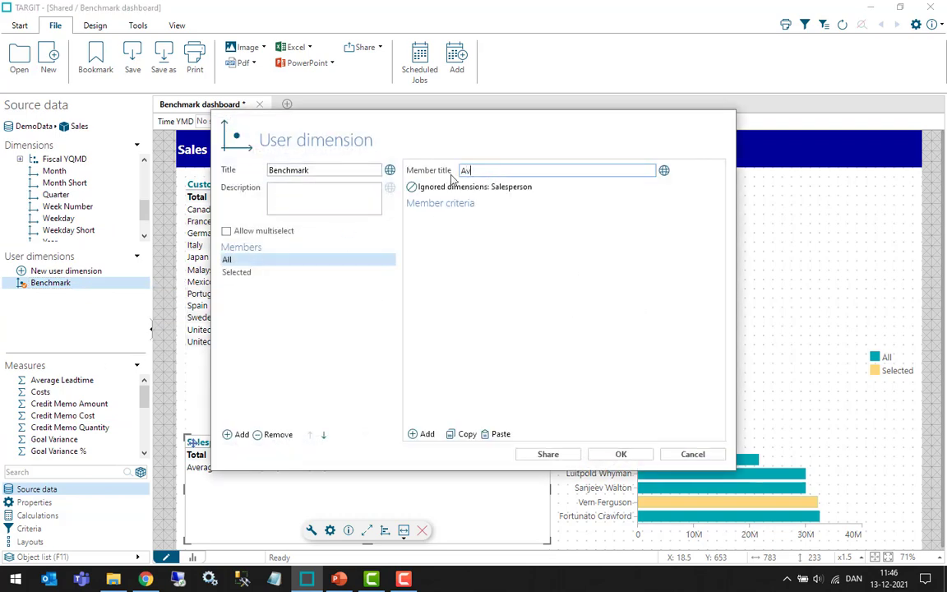
{"action": "left_click", "coordinate": [620, 454]}
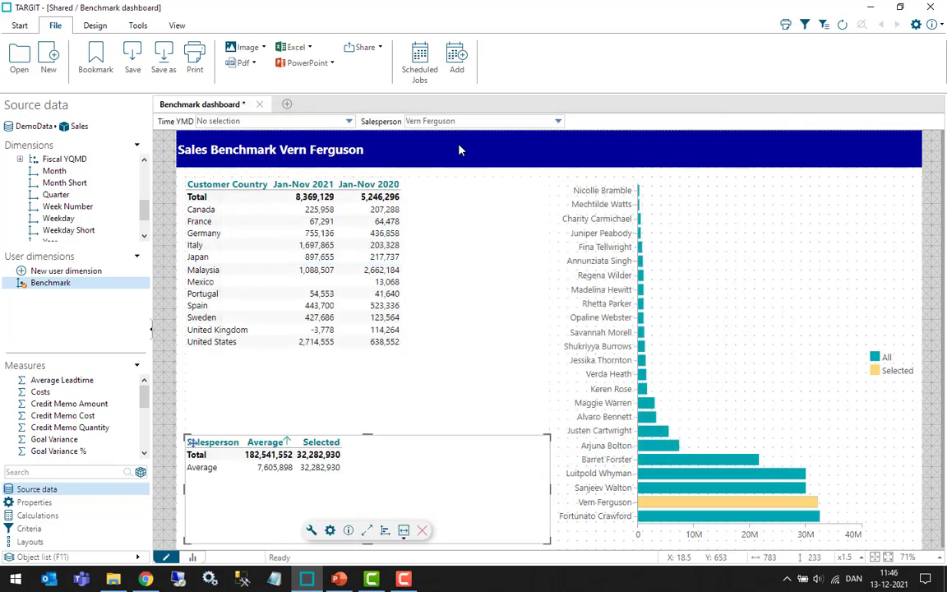
Replace the Selected column's dynamic caption with {Salesperson:first} and convert the Average table back to a bar chart
{"action": "right_click", "coordinate": [319, 445]}
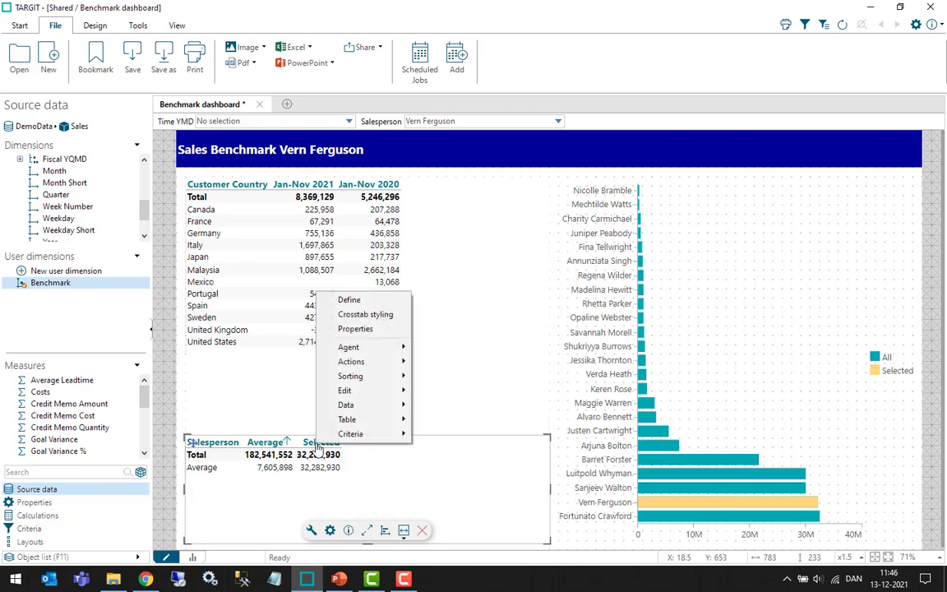
{"action": "mouse_move", "coordinate": [359, 419]}
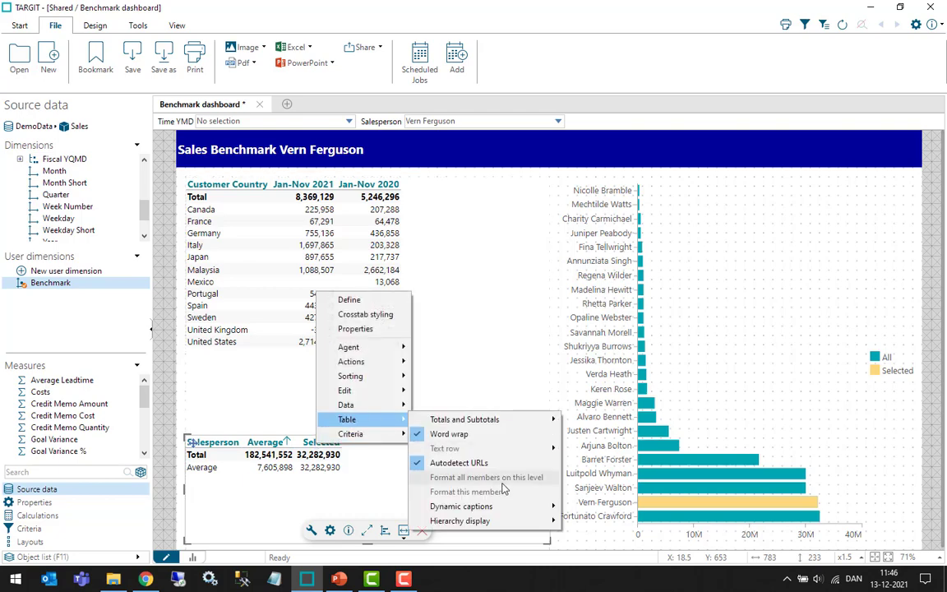
{"action": "mouse_move", "coordinate": [496, 508]}
{"action": "left_click", "coordinate": [620, 507]}
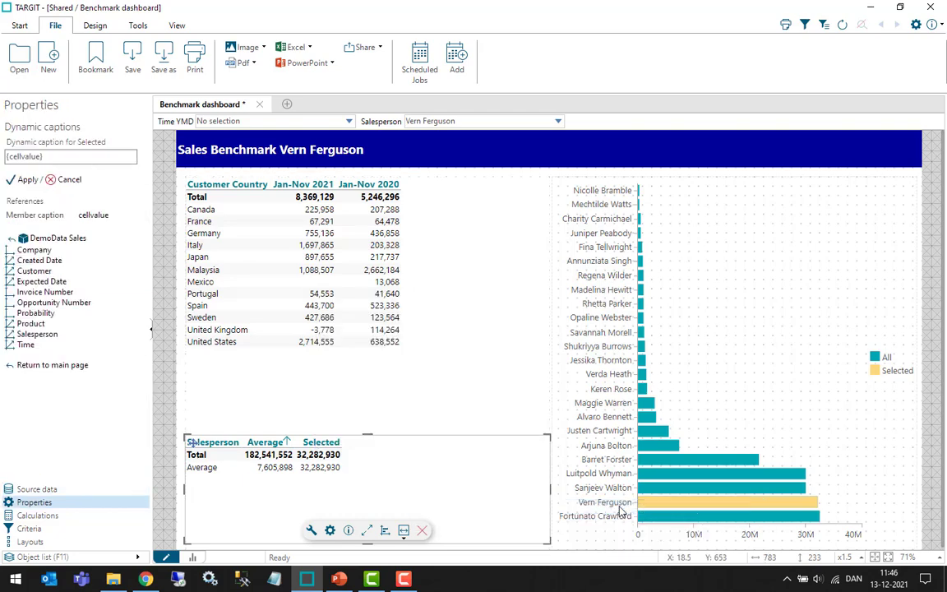
{"action": "left_click", "coordinate": [93, 161]}
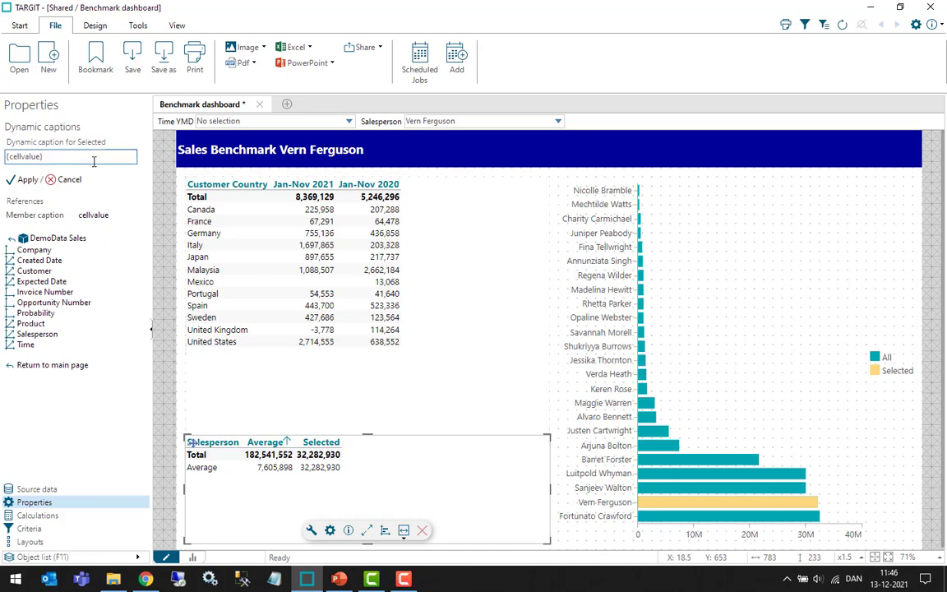
{"action": "key", "text": "ctrl+a"}
{"action": "key", "text": "BackSpace"}
{"action": "left_click", "coordinate": [21, 335]}
{"action": "double_click", "coordinate": [39, 348]}
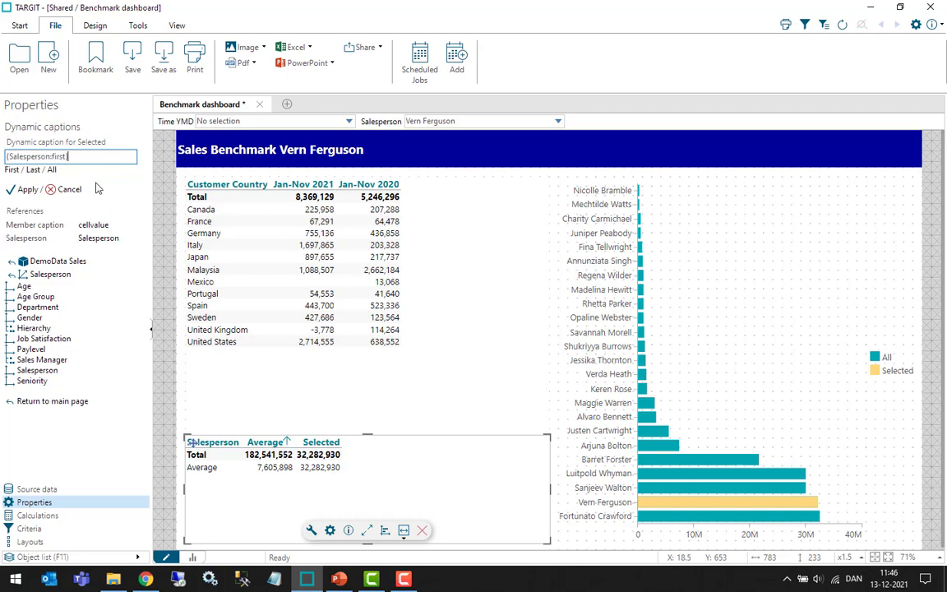
{"action": "left_click", "coordinate": [27, 189]}
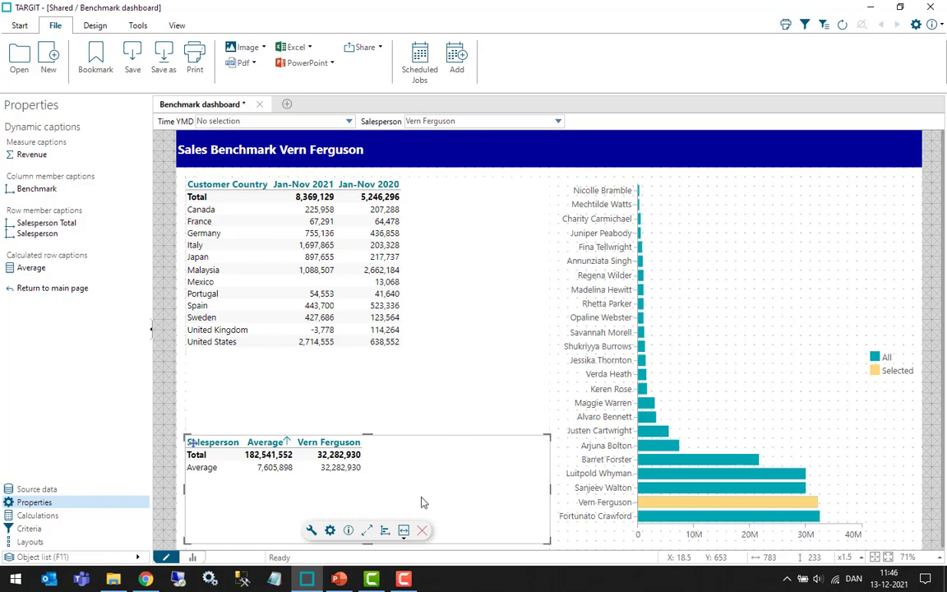
{"action": "left_click", "coordinate": [403, 530]}
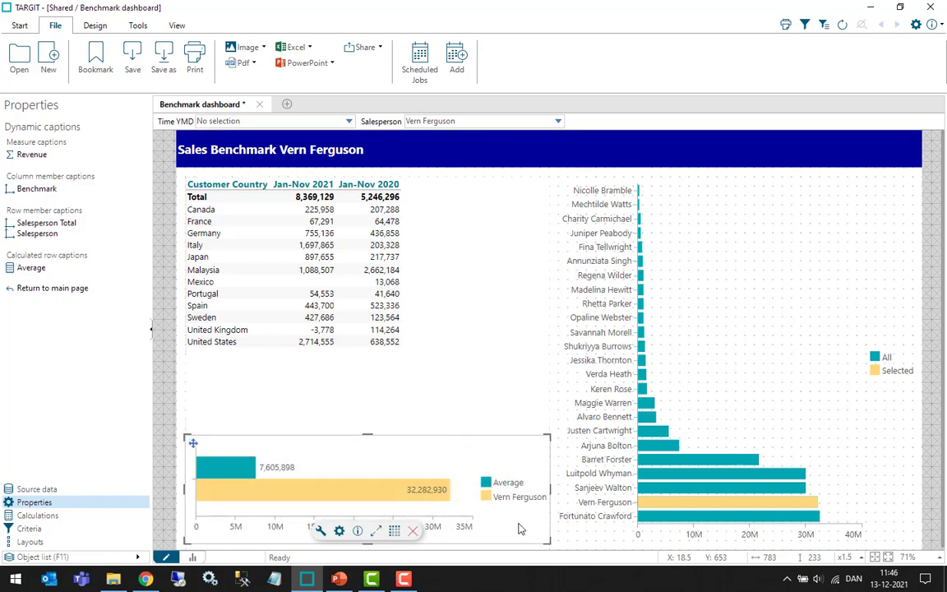
Switch the dashboard to view mode and select three other salespeople in turn to check the benchmark charts
{"action": "key", "text": "F12"}
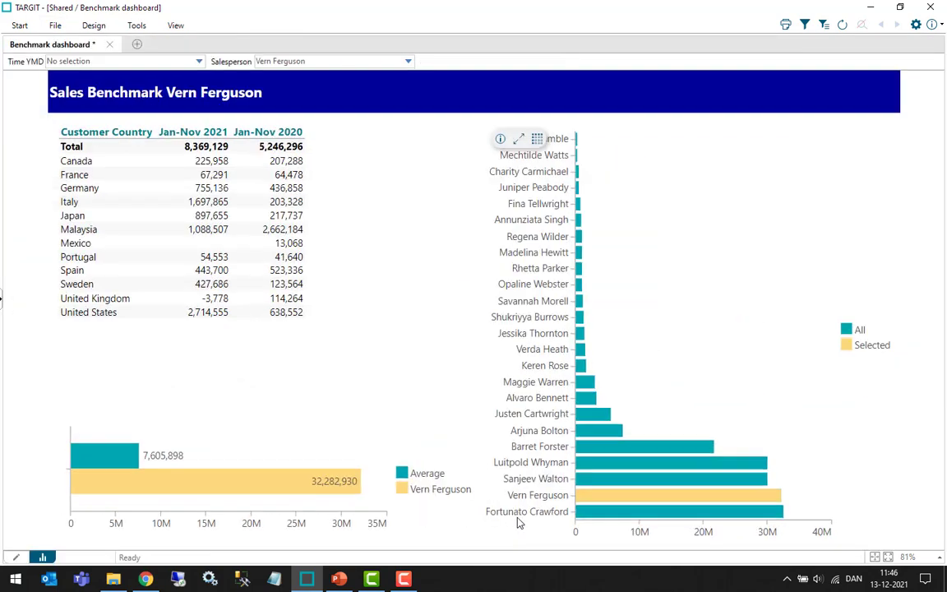
{"action": "left_click", "coordinate": [409, 63]}
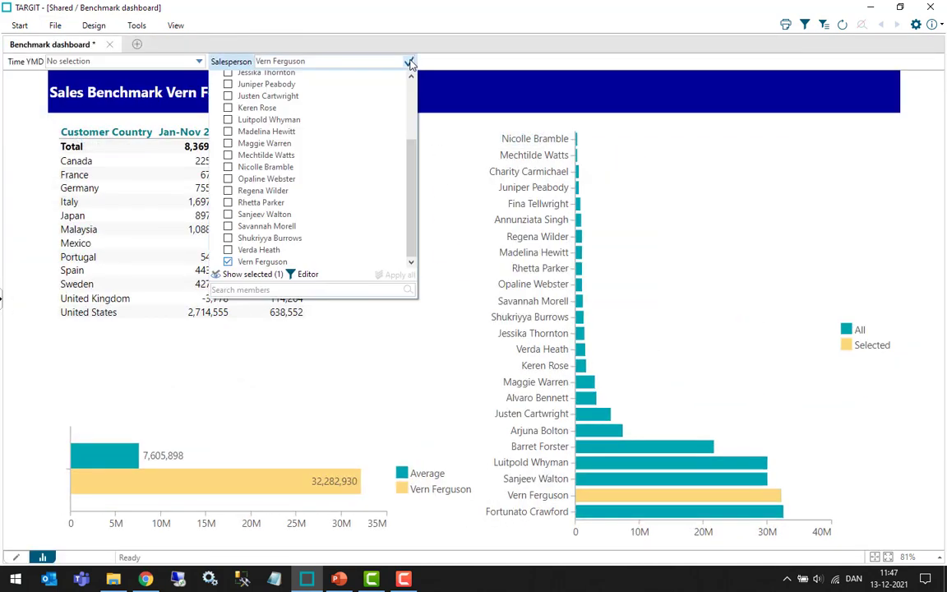
{"action": "left_click", "coordinate": [253, 213]}
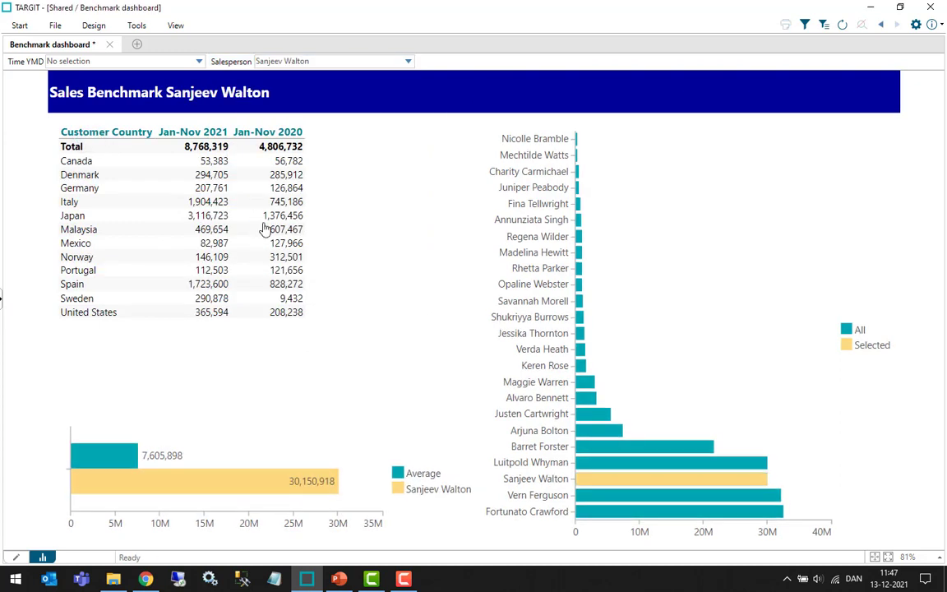
{"action": "left_click", "coordinate": [369, 60]}
{"action": "scroll", "coordinate": [323, 160], "scroll_direction": "up", "scroll_amount": 5}
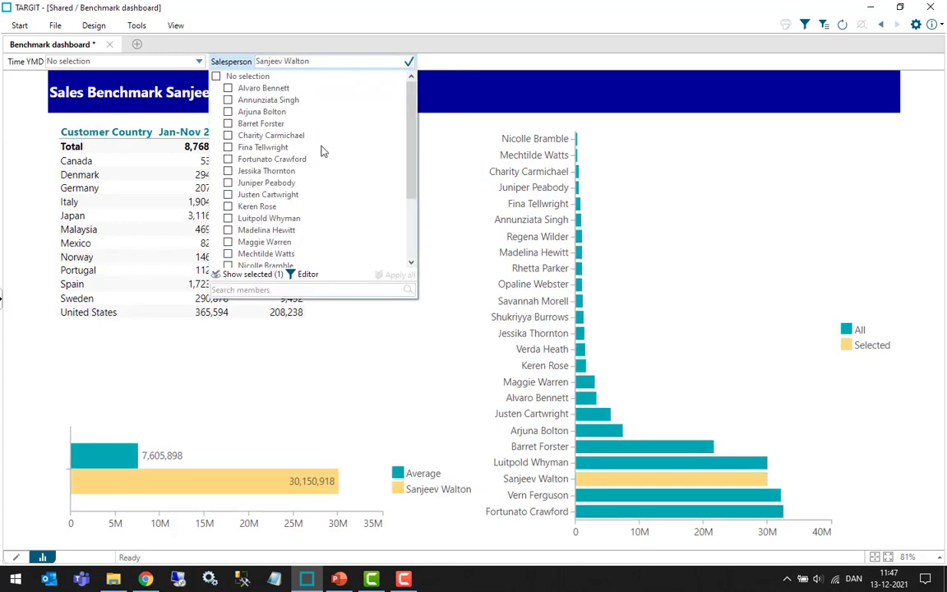
{"action": "left_click", "coordinate": [265, 113]}
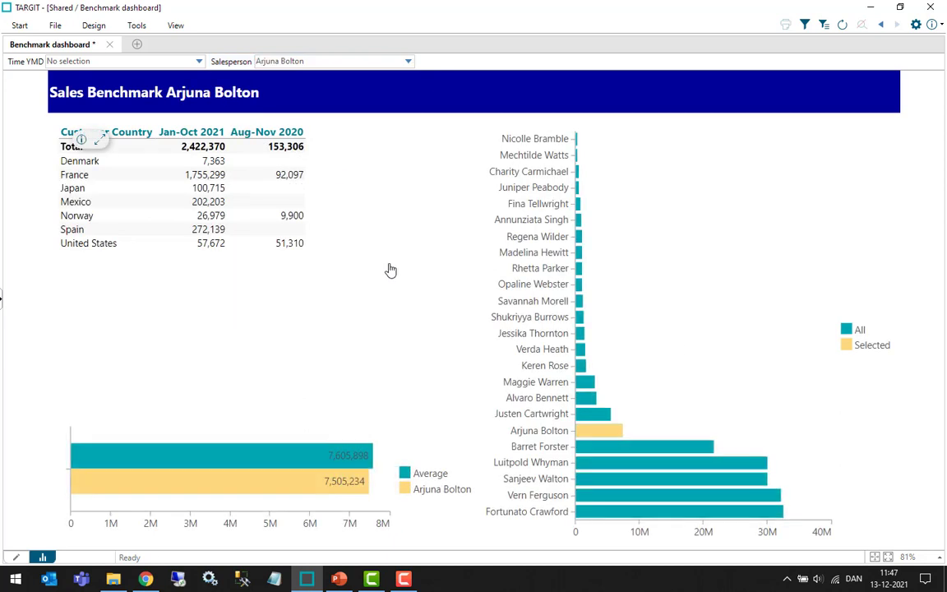
{"action": "left_click", "coordinate": [409, 61]}
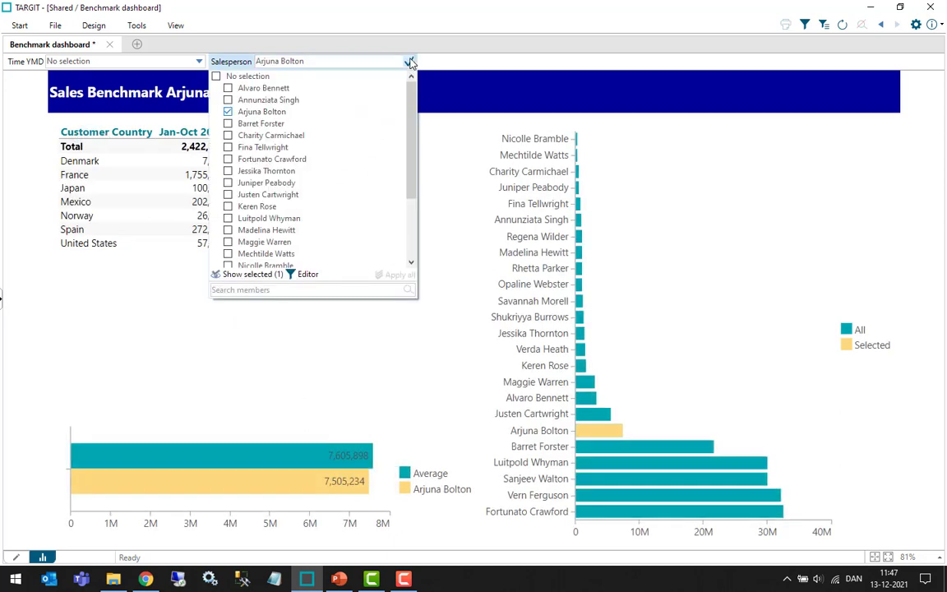
{"action": "left_click", "coordinate": [279, 88]}
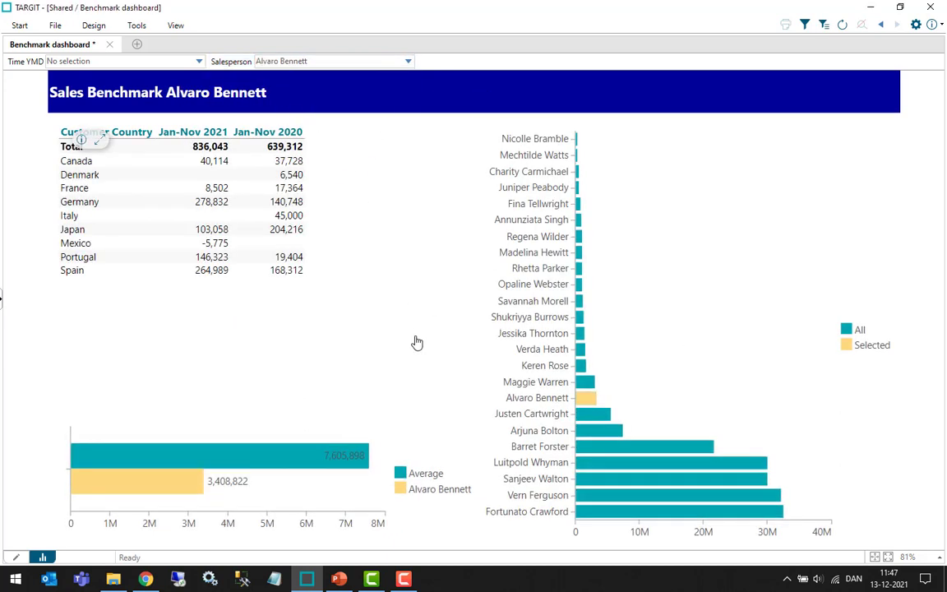